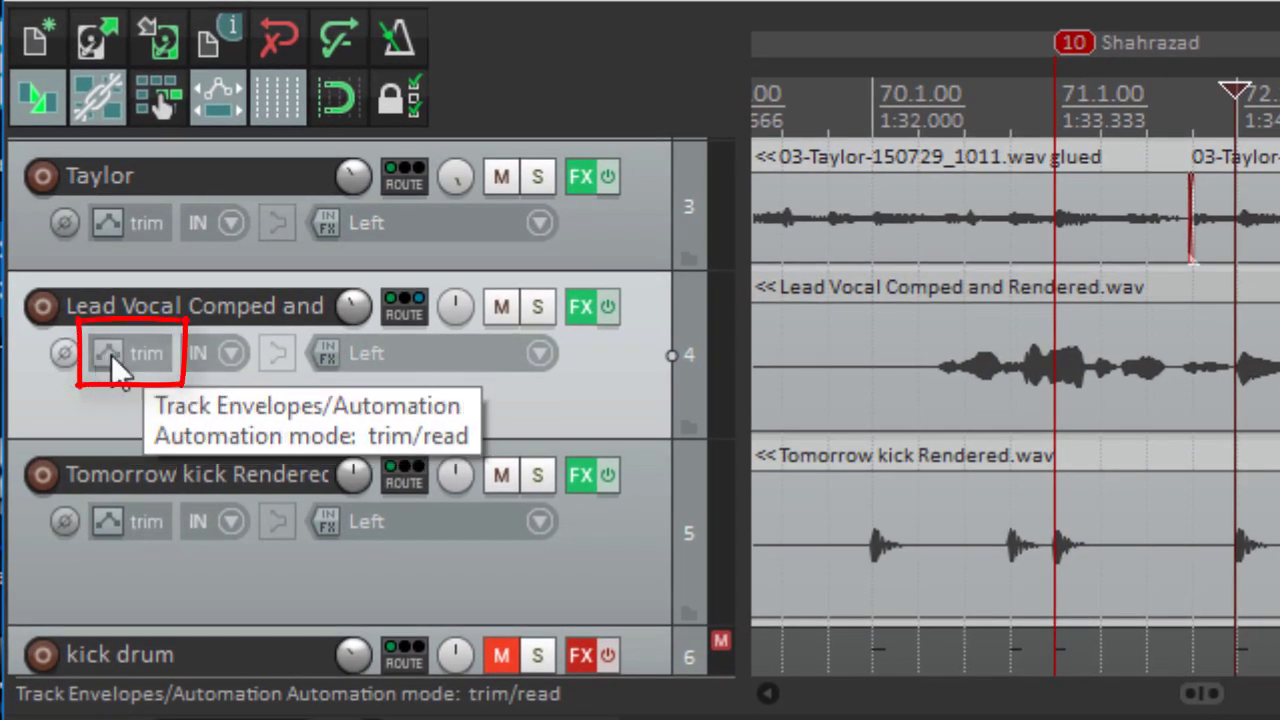
Step: Show the Lead Vocal Comped and Rendered track's Volume envelope lane, flat at 0.00dB
left_click(111, 354)
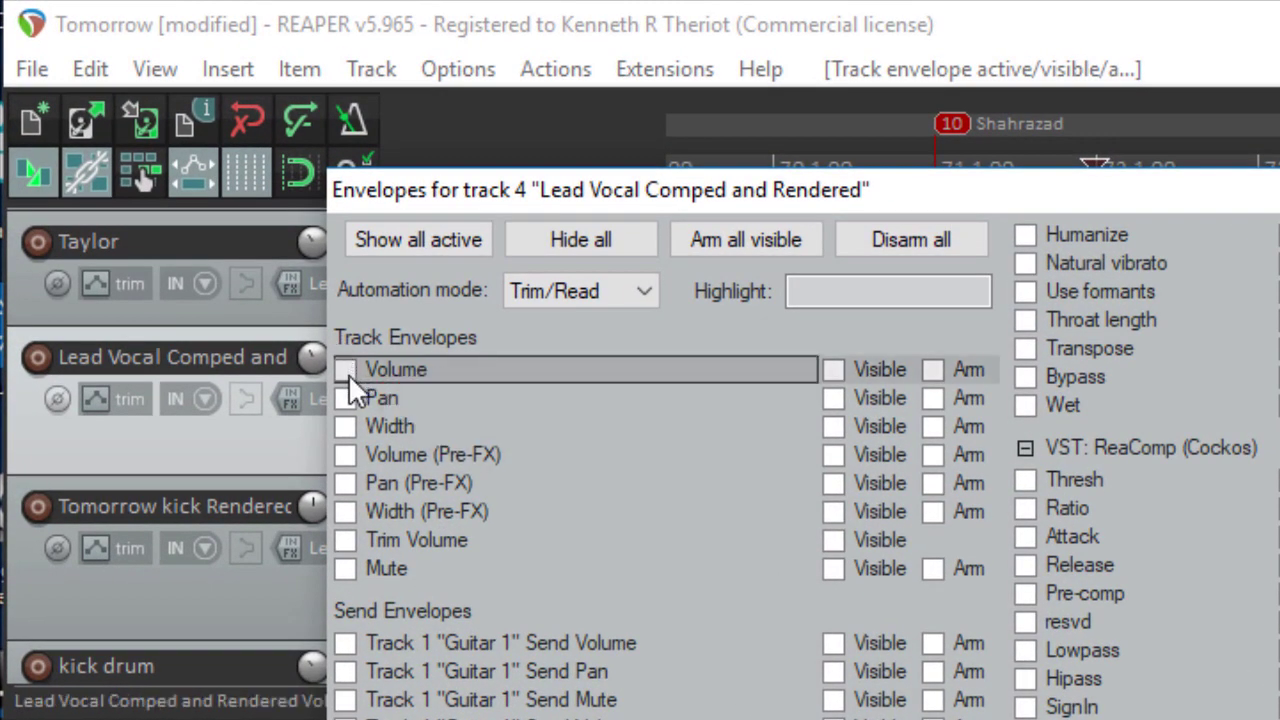
left_click(346, 371)
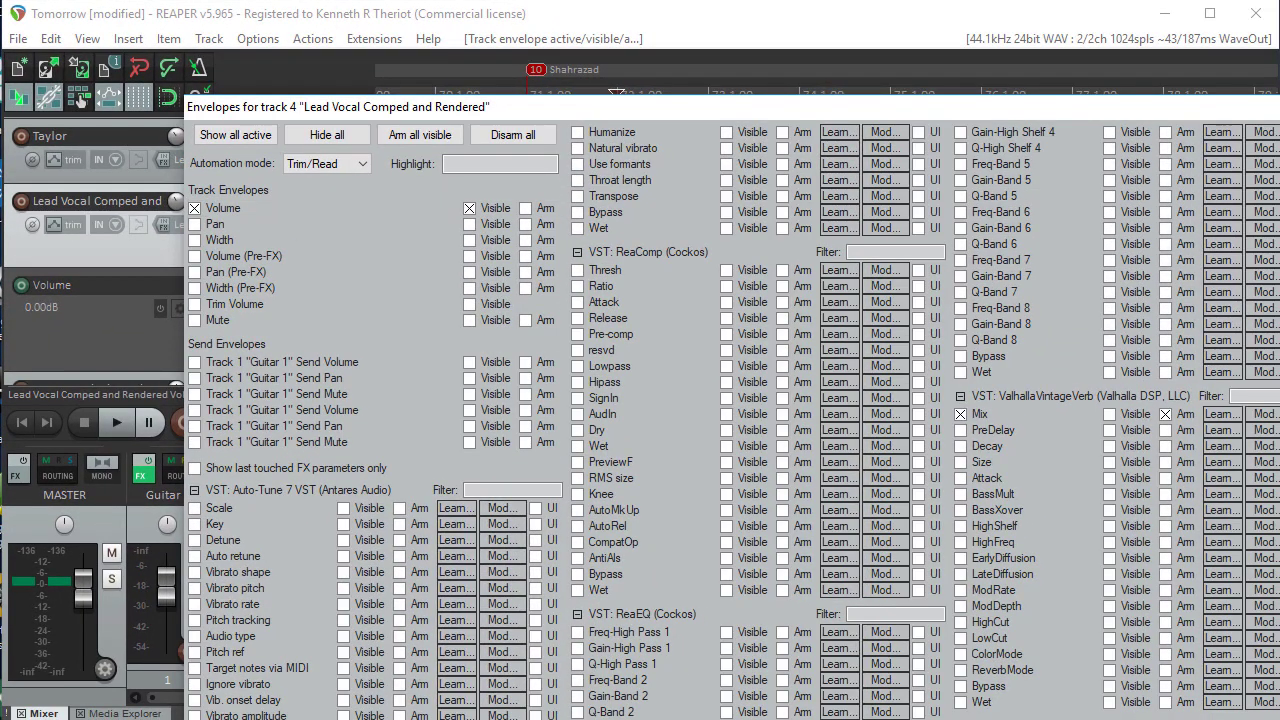
key("Escape")
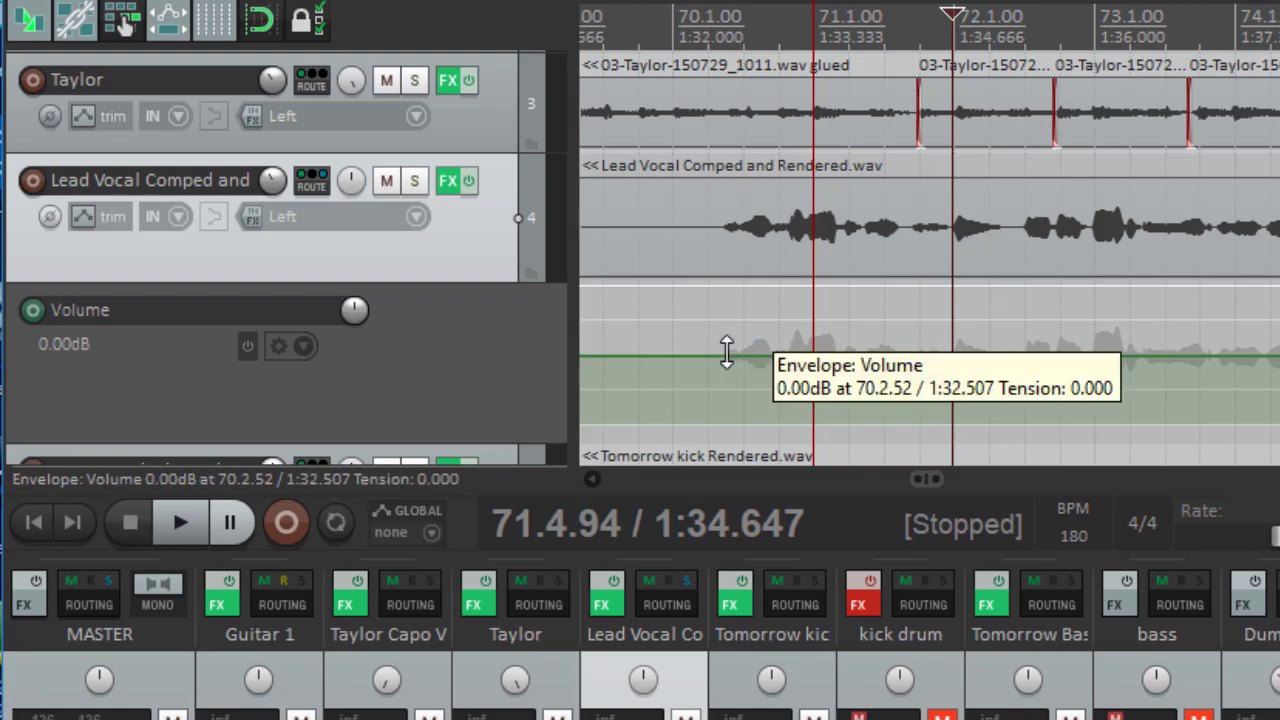
left_click(705, 275)
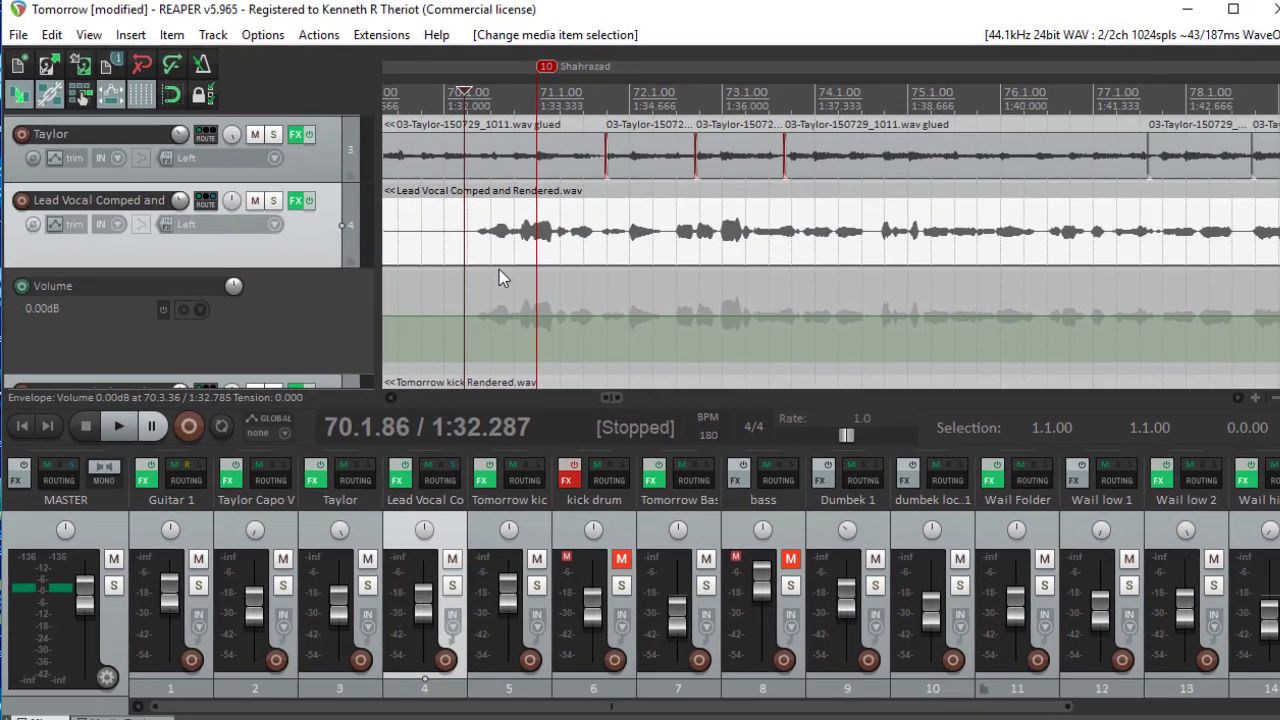
key("space")
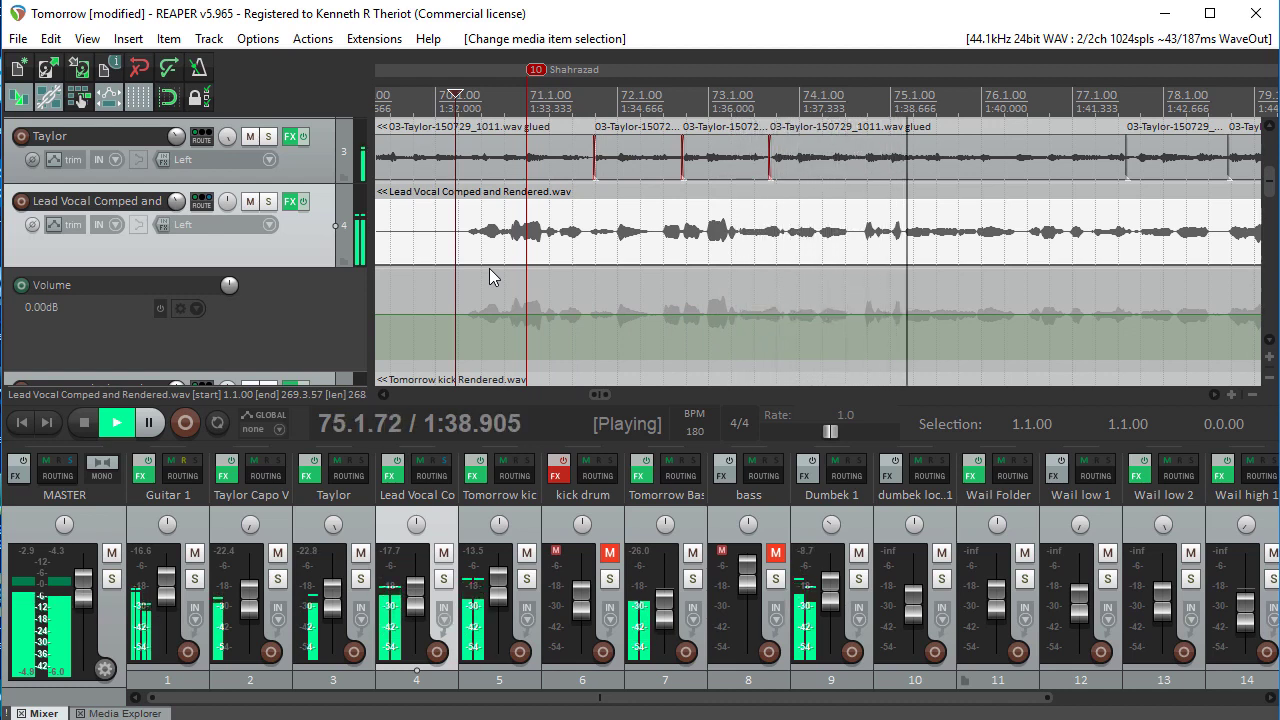
key("space")
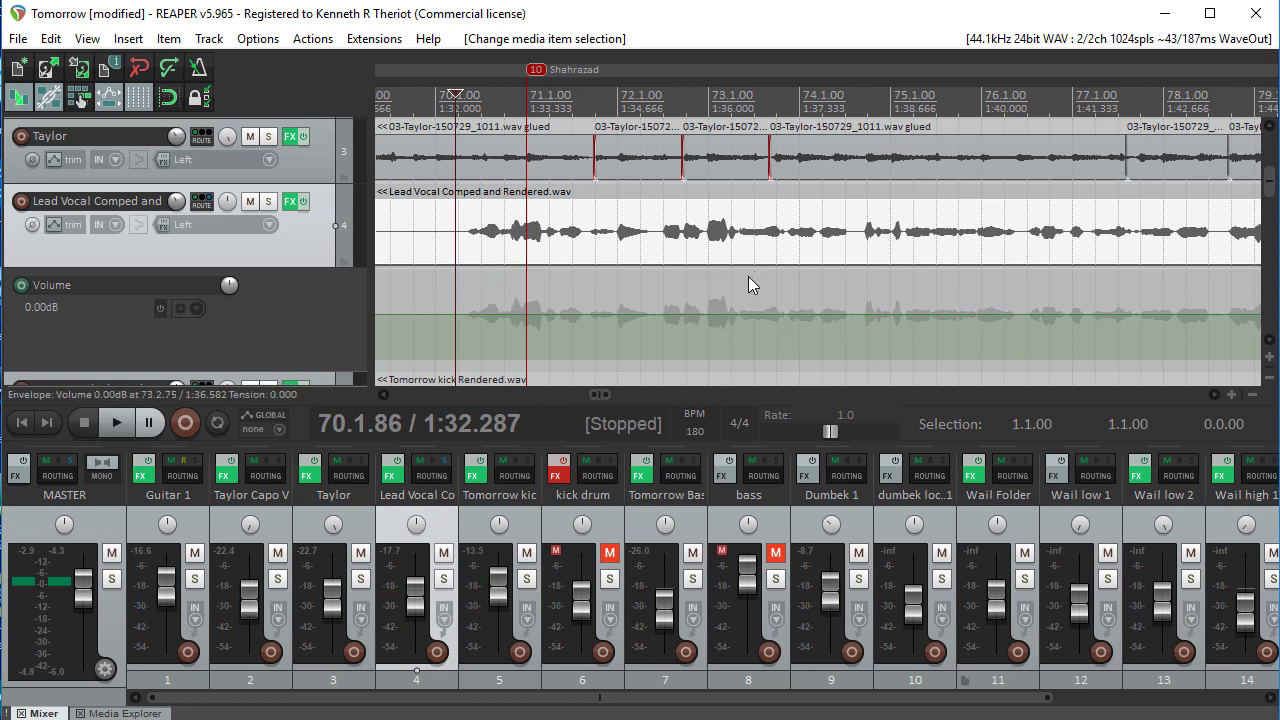
left_click(903, 267)
key("space")
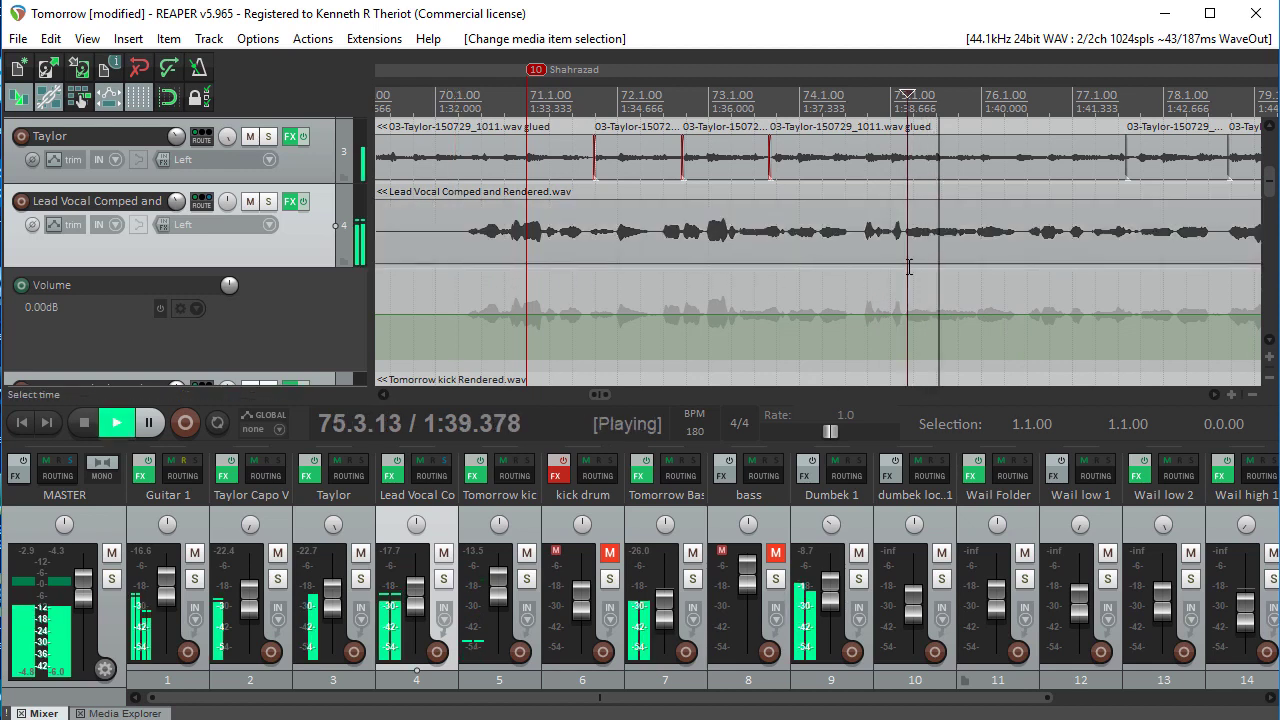
key("space")
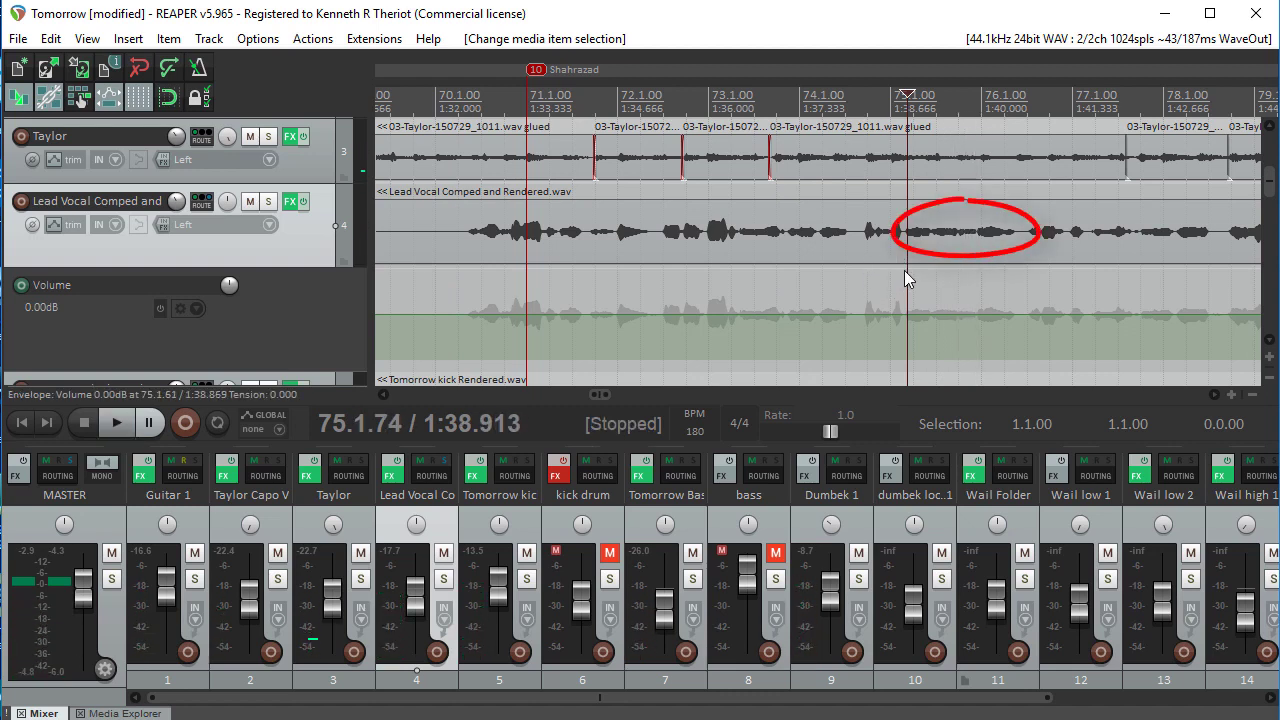
left_click(948, 228)
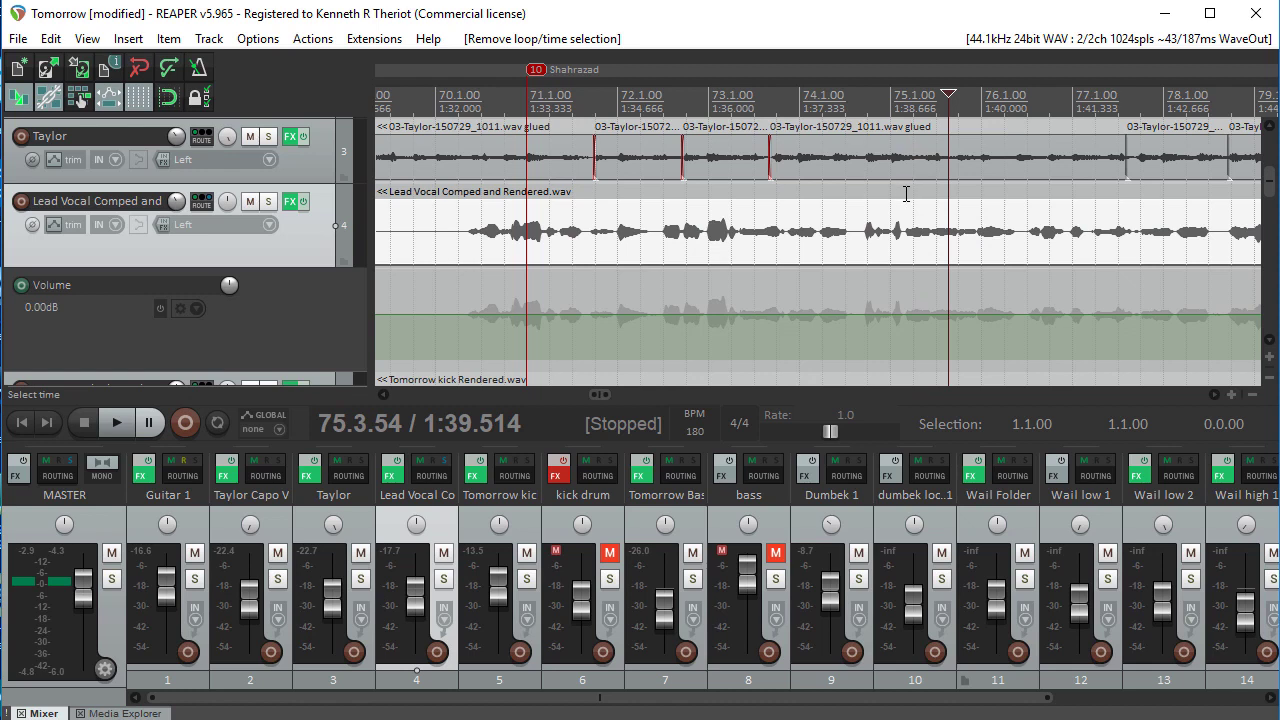
Step: Raise the Volume envelope to +4.80dB over the quiet phrase around bars 75–76
left_click_drag(905, 191, 1021, 203)
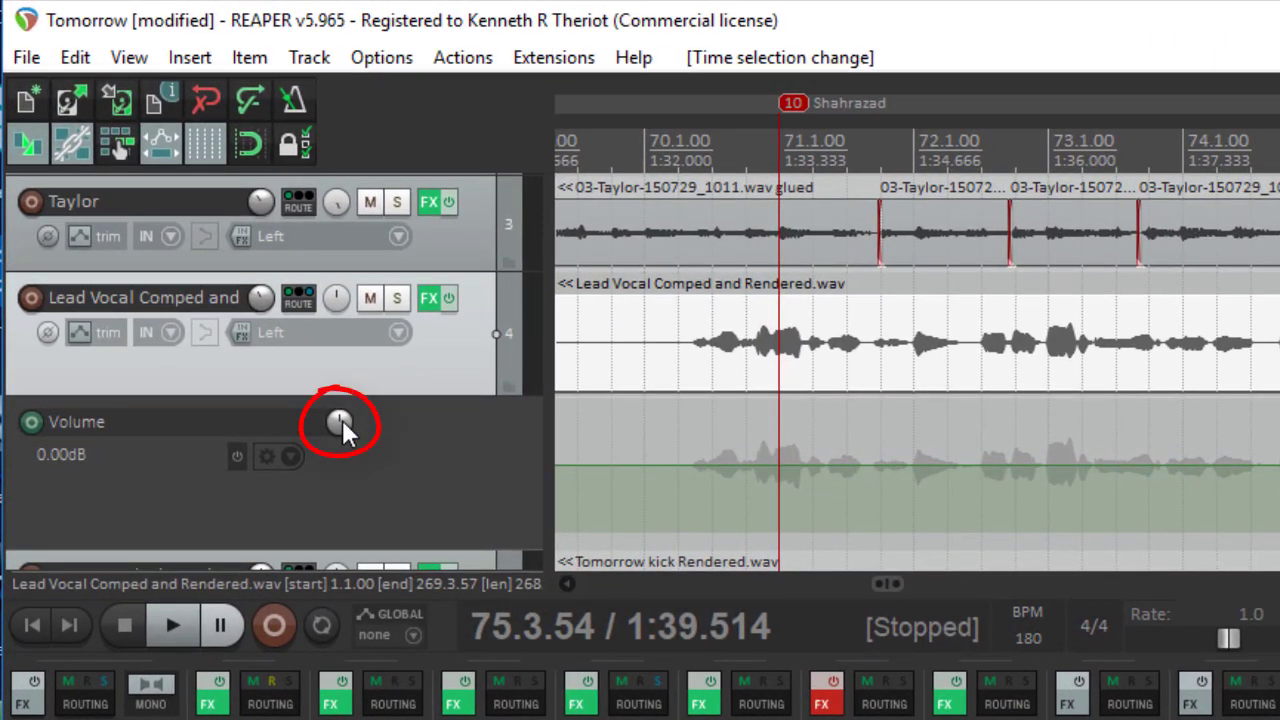
left_click(340, 424)
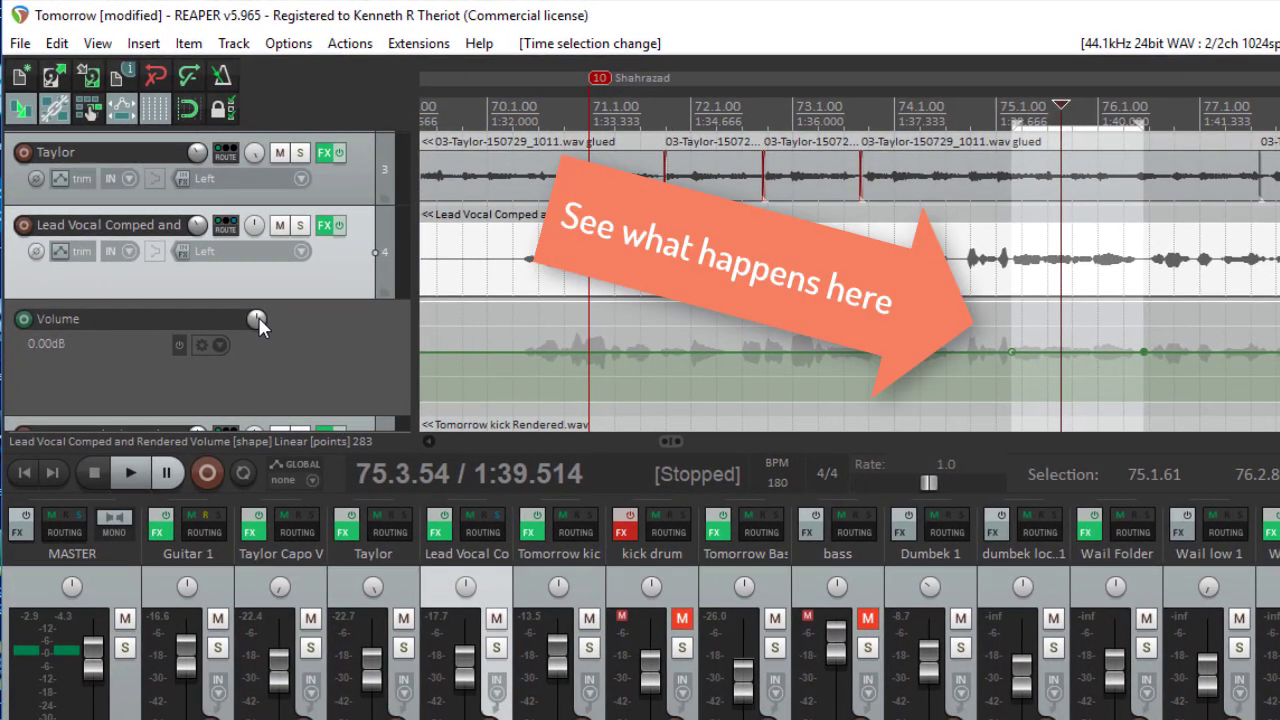
mouse_move(258, 317)
left_mouse_down()
mouse_move(258, 291)
mouse_move(260, 314)
left_mouse_up()
Step: Play back from bar 73 to hear the boost, then clear the time selection
mouse_move(1054, 312)
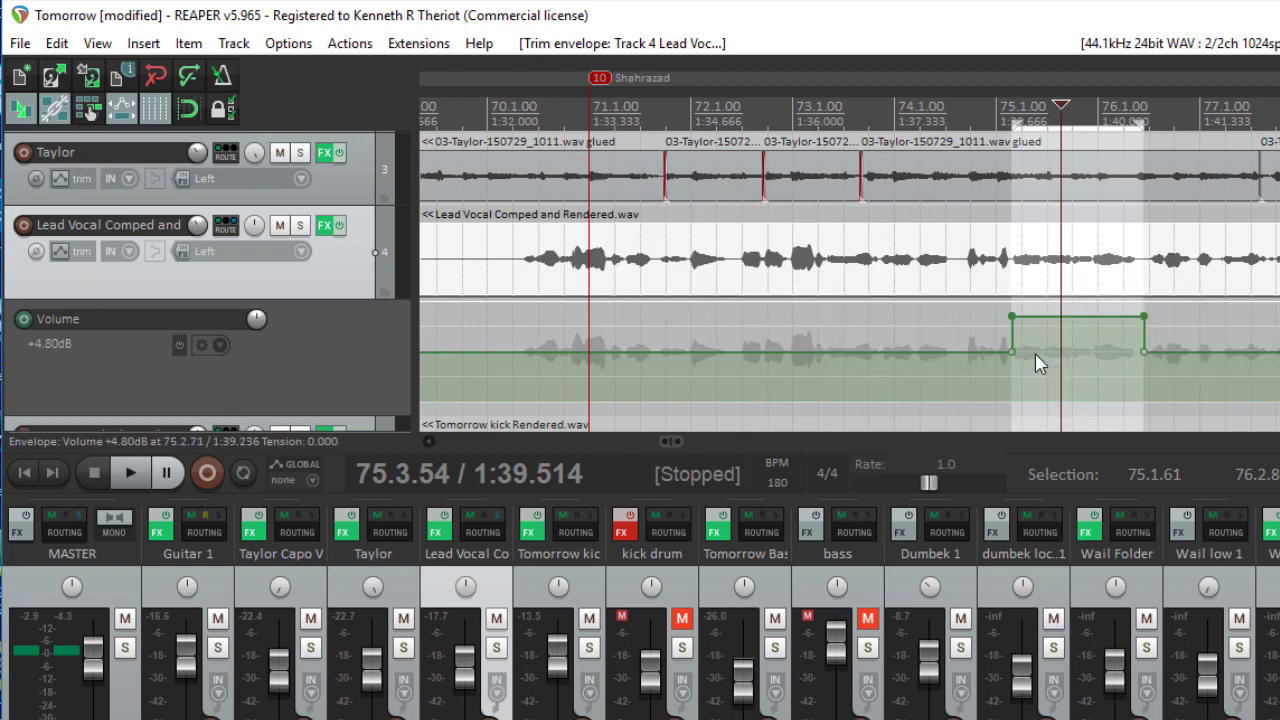
left_click(834, 312)
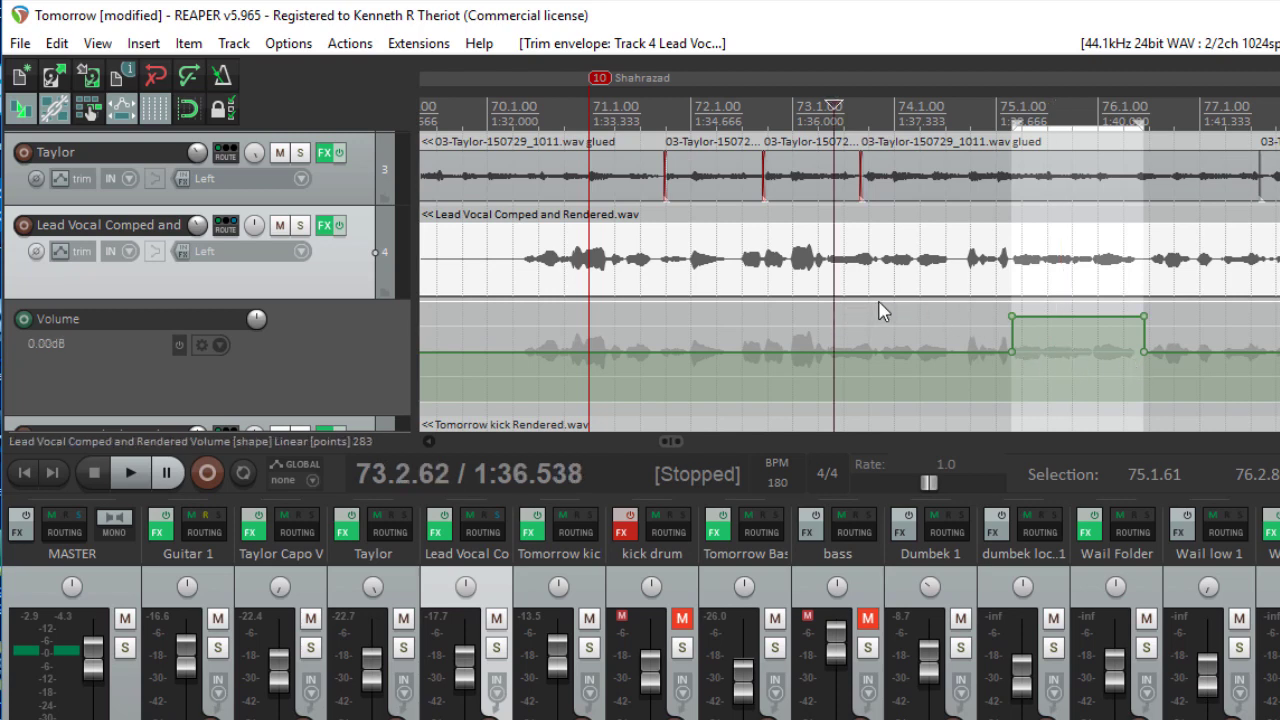
key("space")
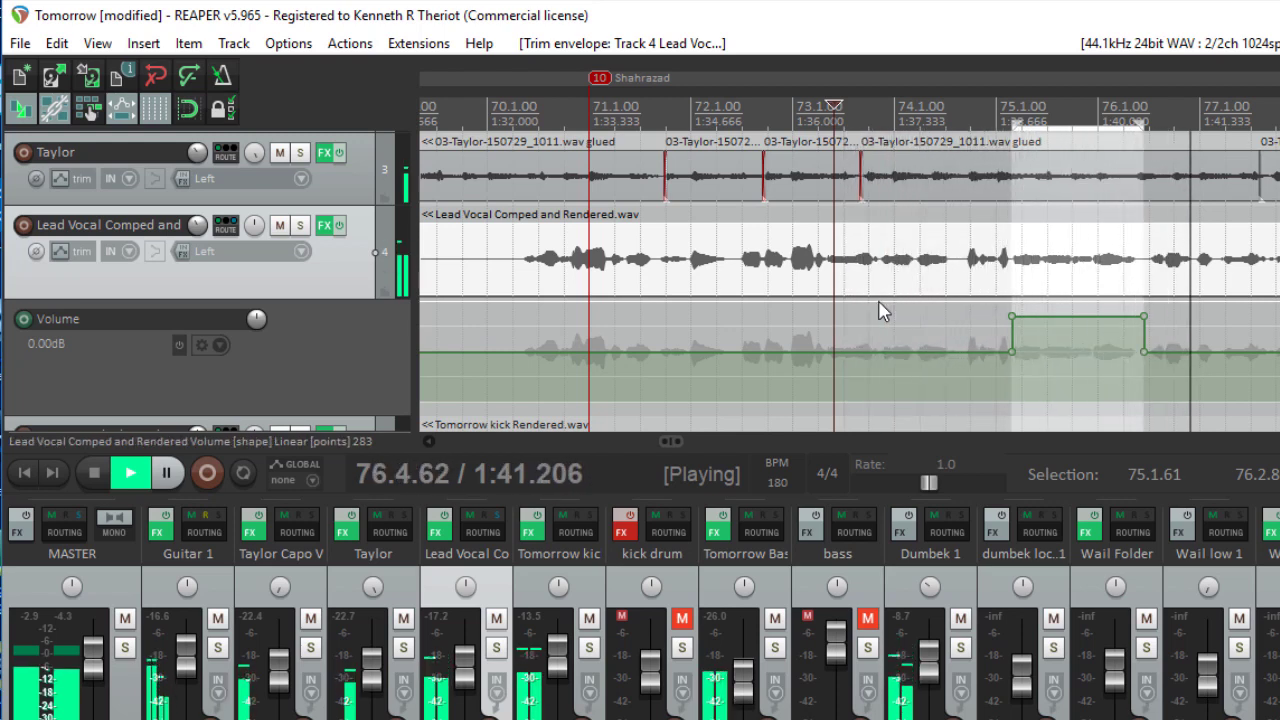
key("space")
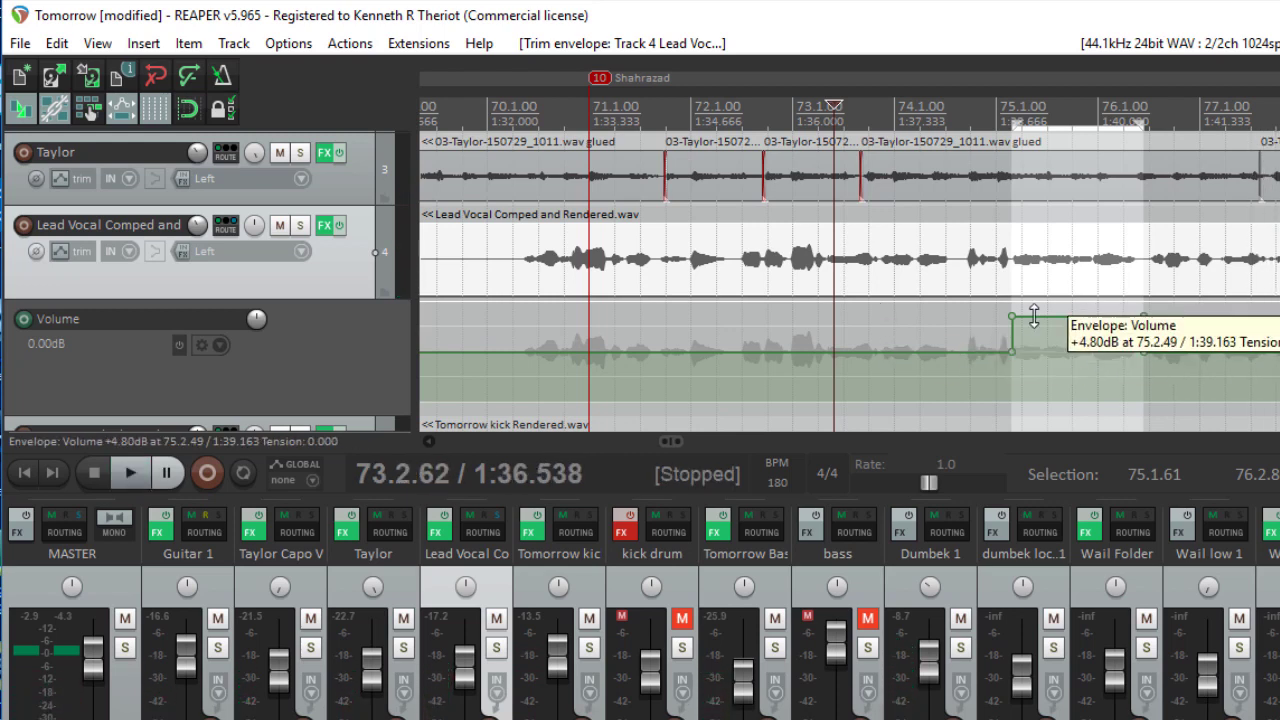
key("Escape")
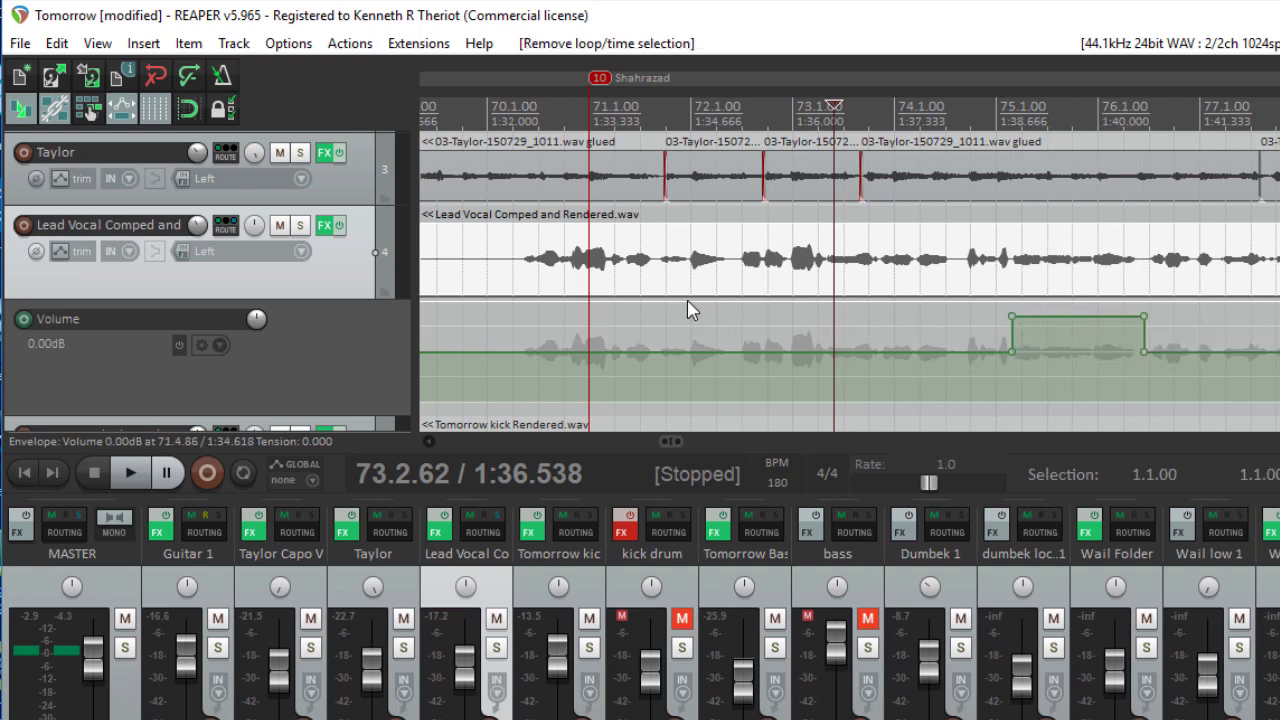
left_click_drag(688, 310, 732, 291)
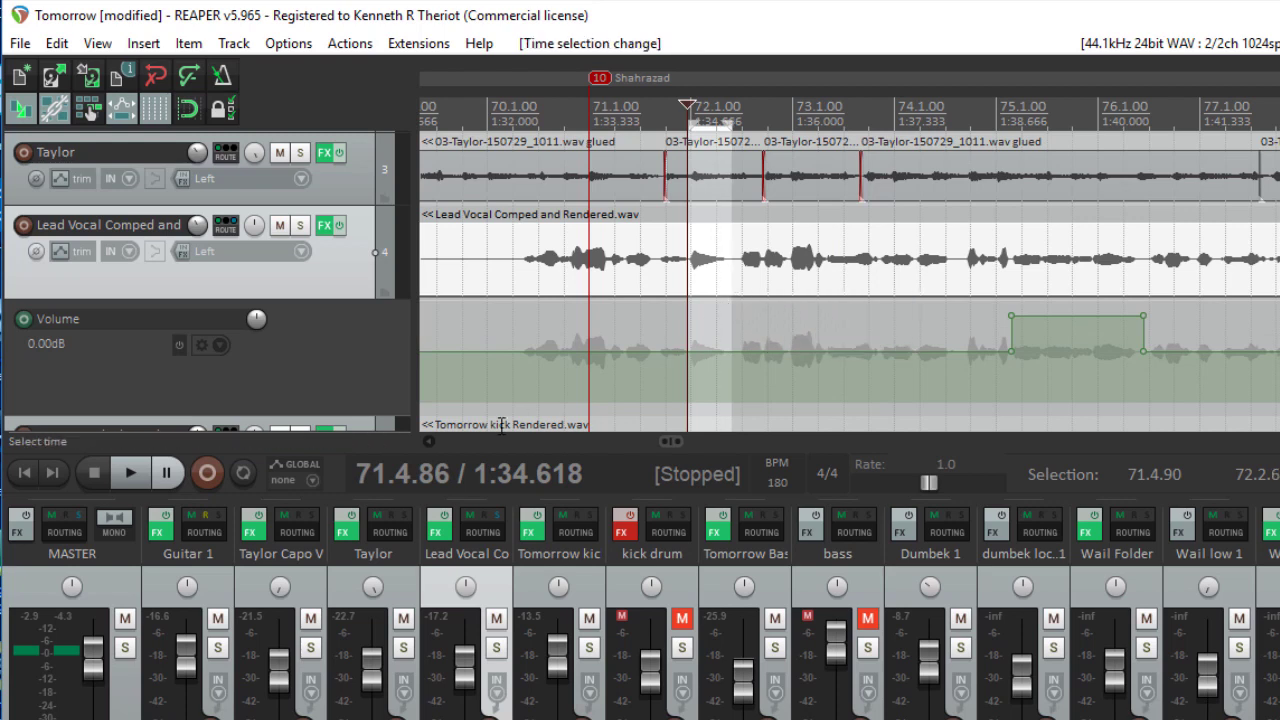
left_click_drag(710, 351, 710, 382)
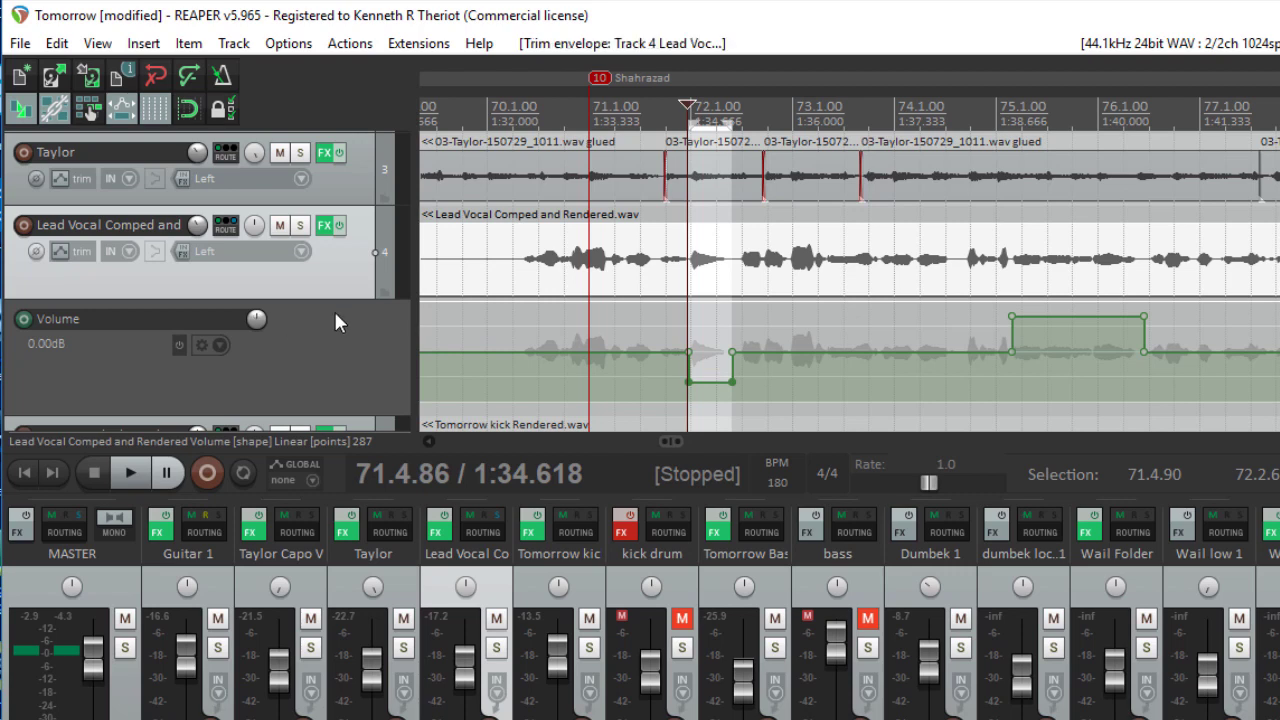
key("ctrl+z")
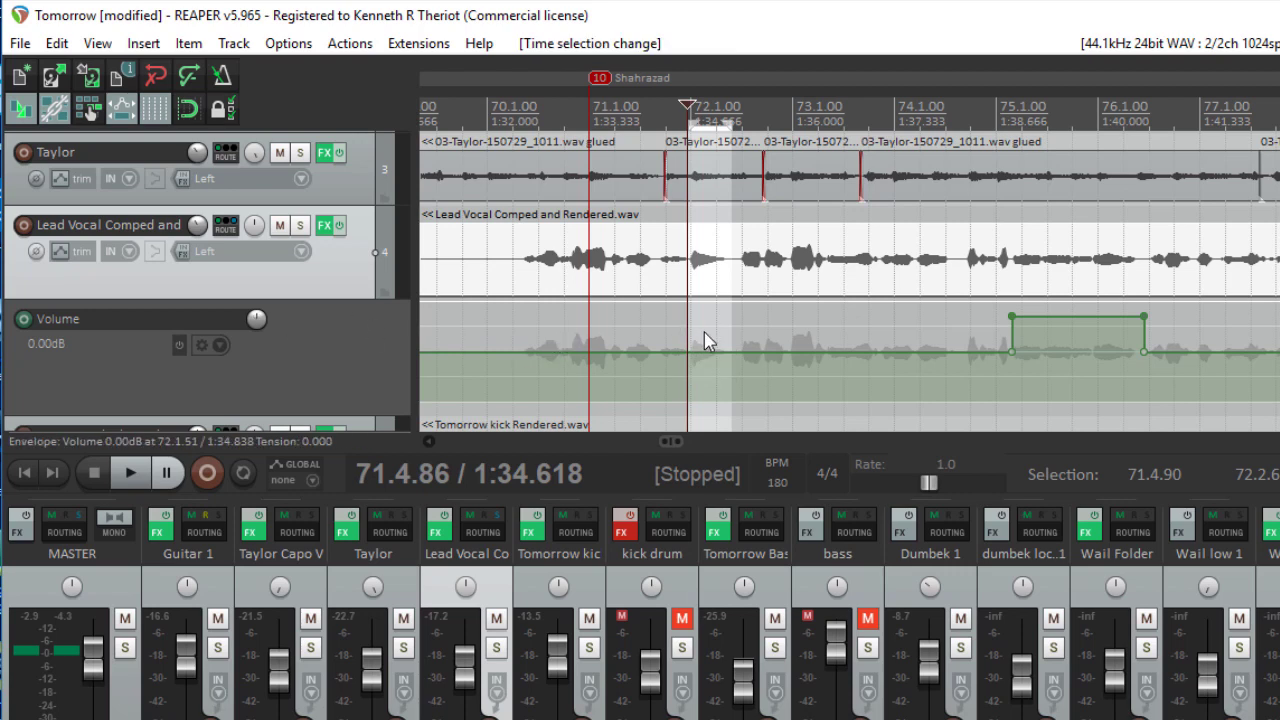
scroll(704, 341, "down", 6)
scroll(704, 341, "down", 4)
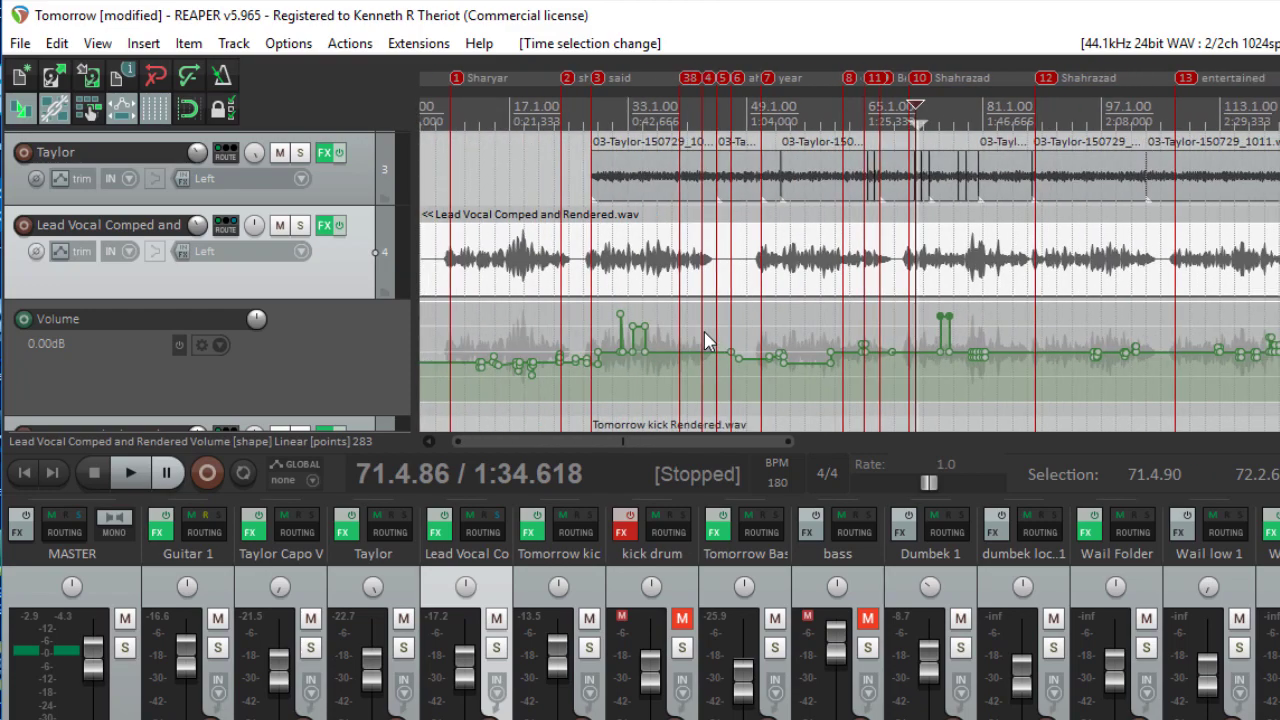
left_click(630, 367)
scroll(630, 367, "up", 3)
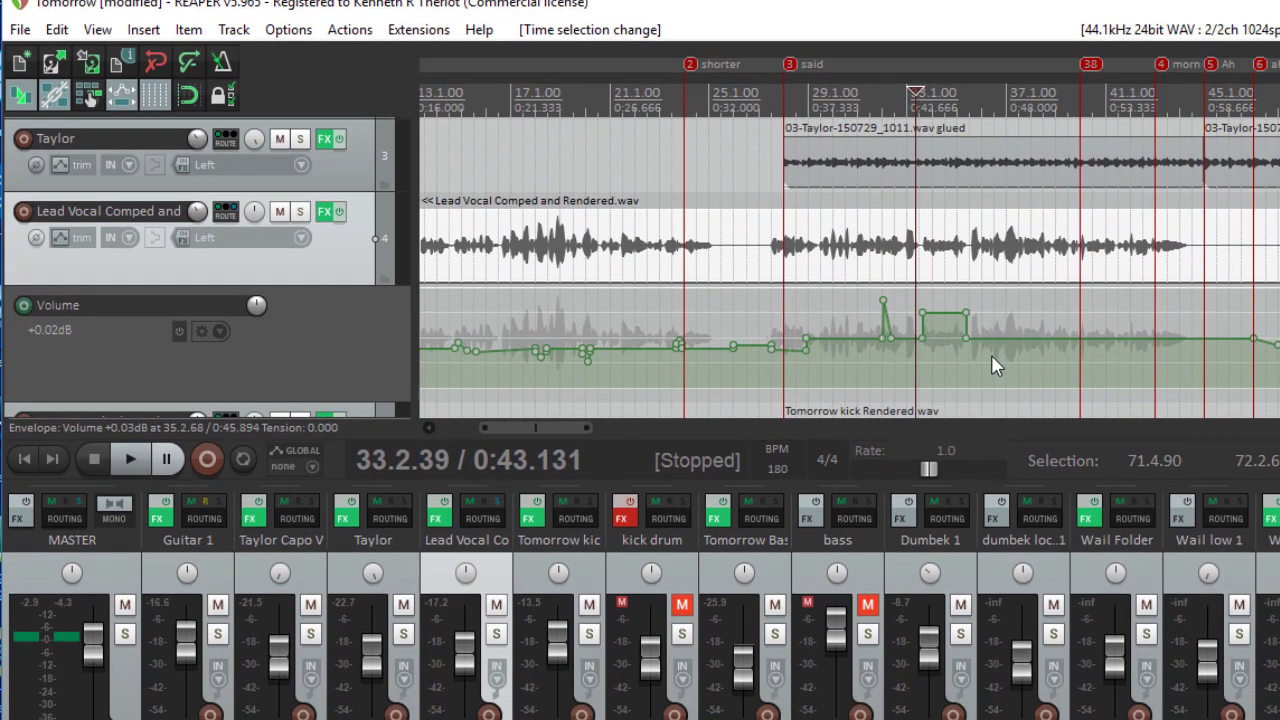
scroll(991, 354, "up", 5)
key("space")
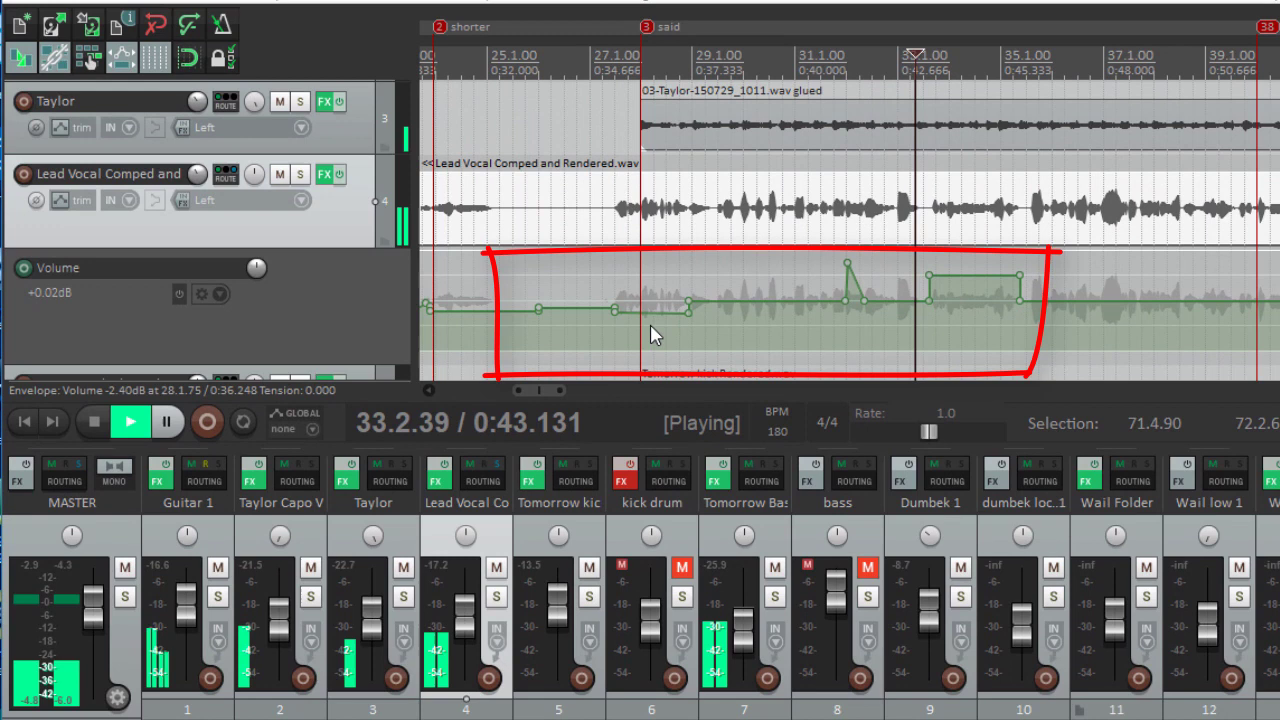
key("space")
left_click(608, 290)
key("space")
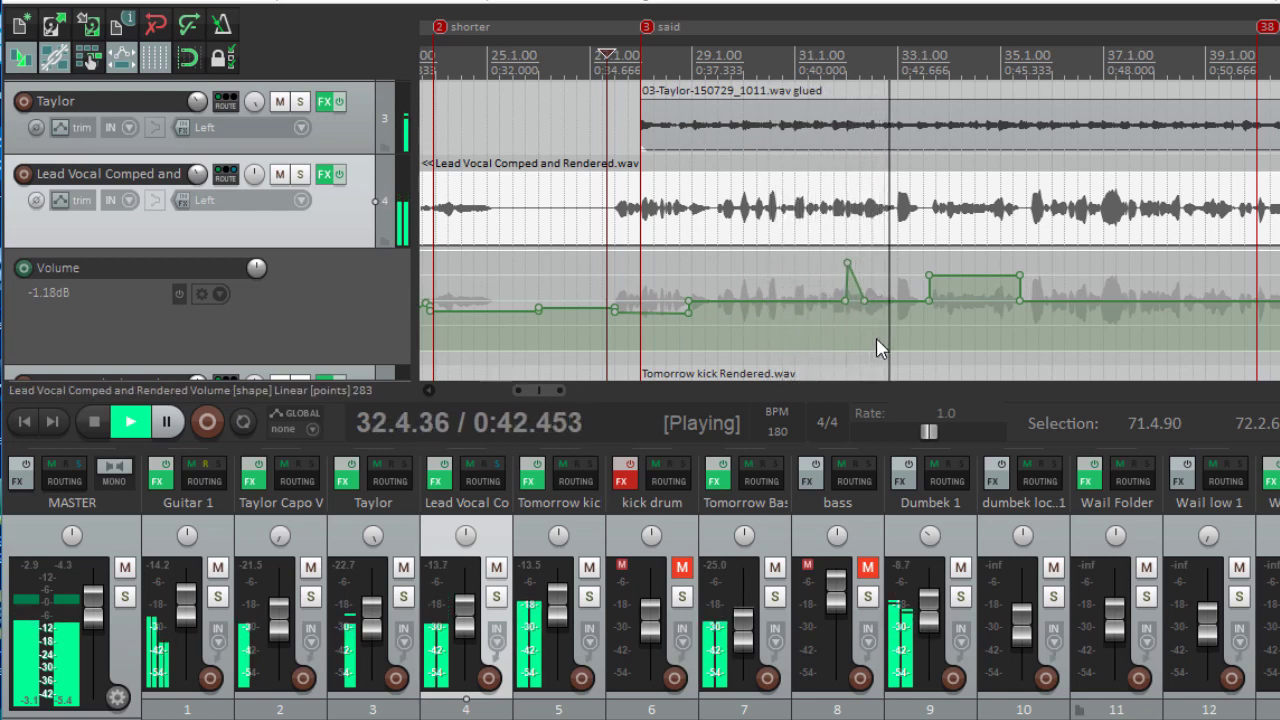
key("space")
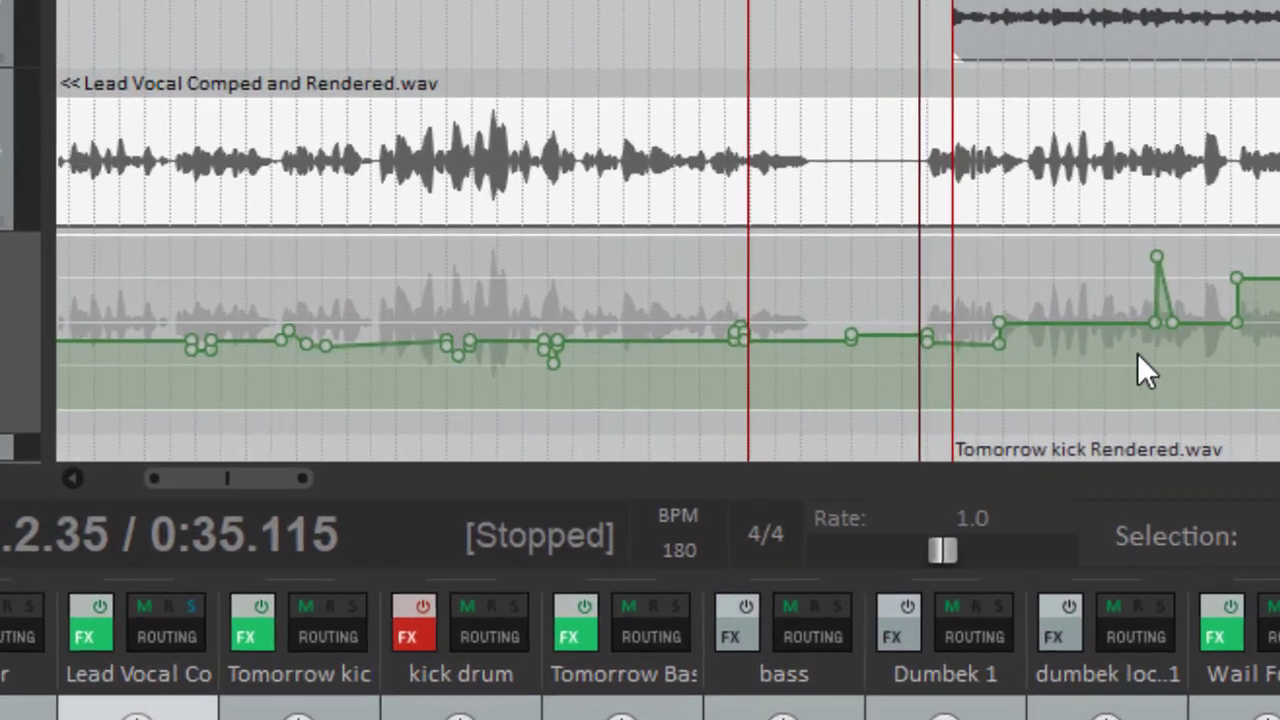
scroll(632, 309, "down", 3)
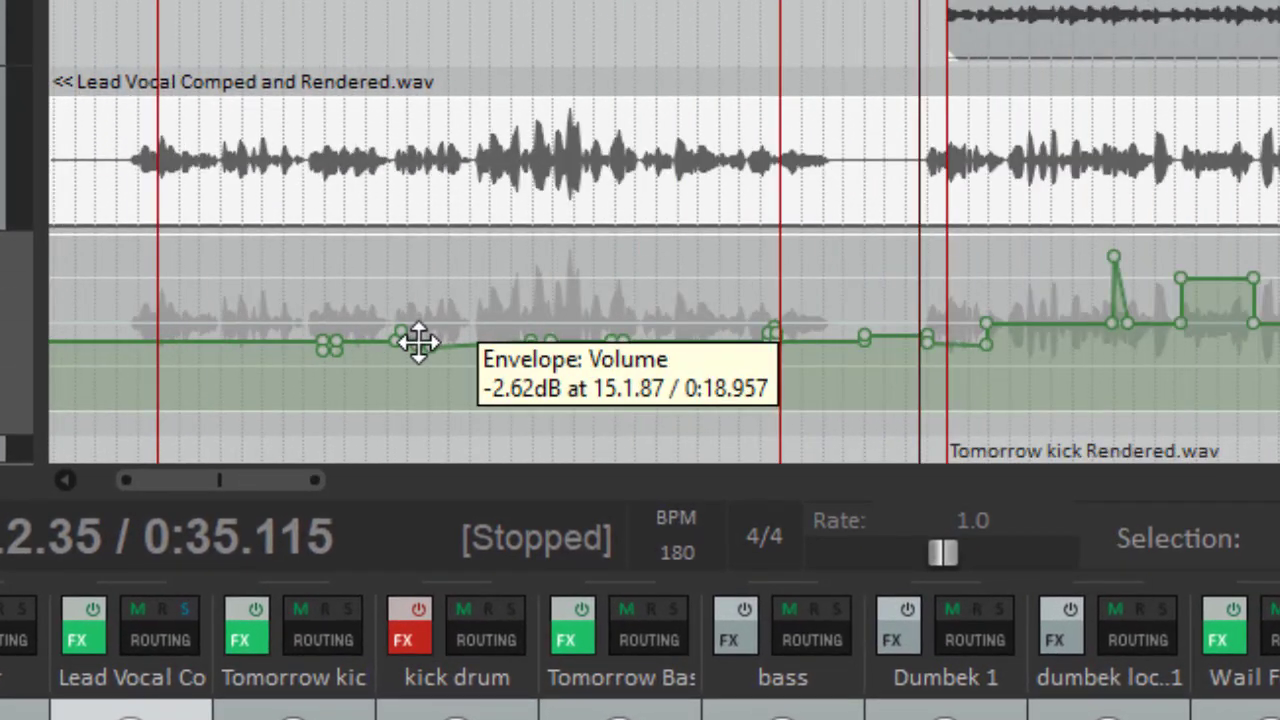
scroll(860, 397, "up", 3)
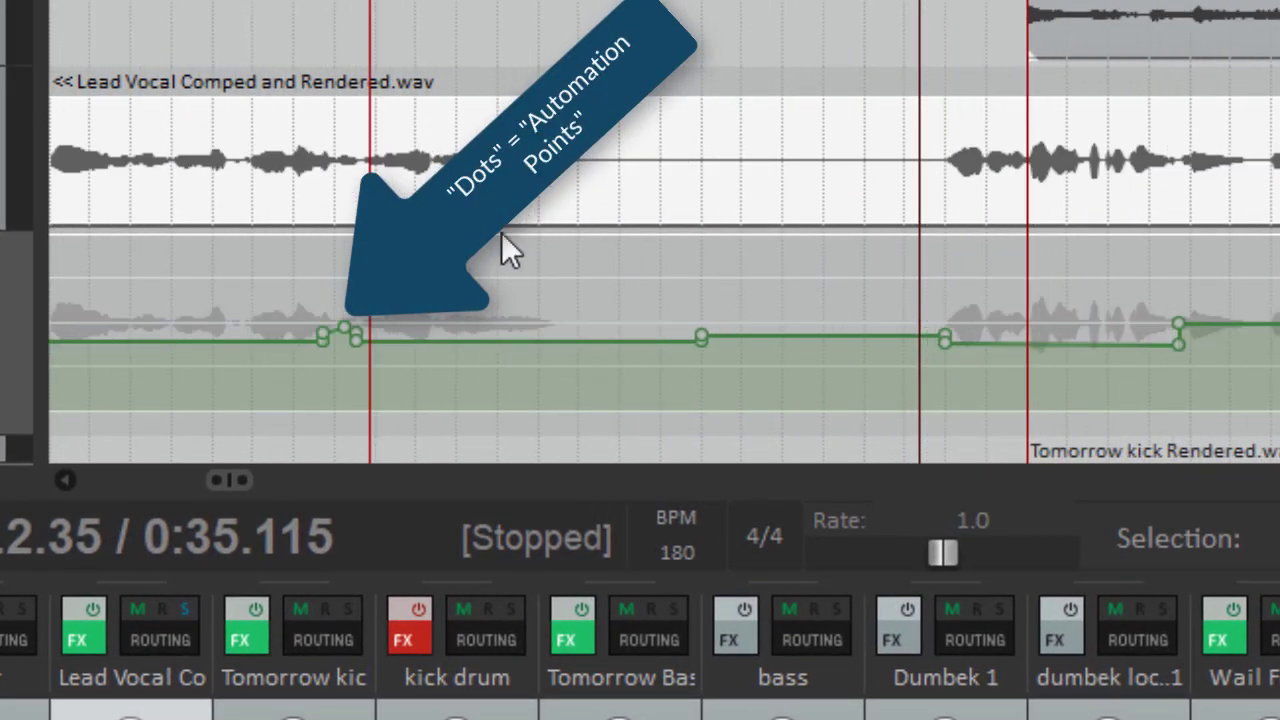
Step: Select 24.4.11–25.4.30 and undo a trial dip of the volume envelope inside it
left_click_drag(501, 232, 666, 238)
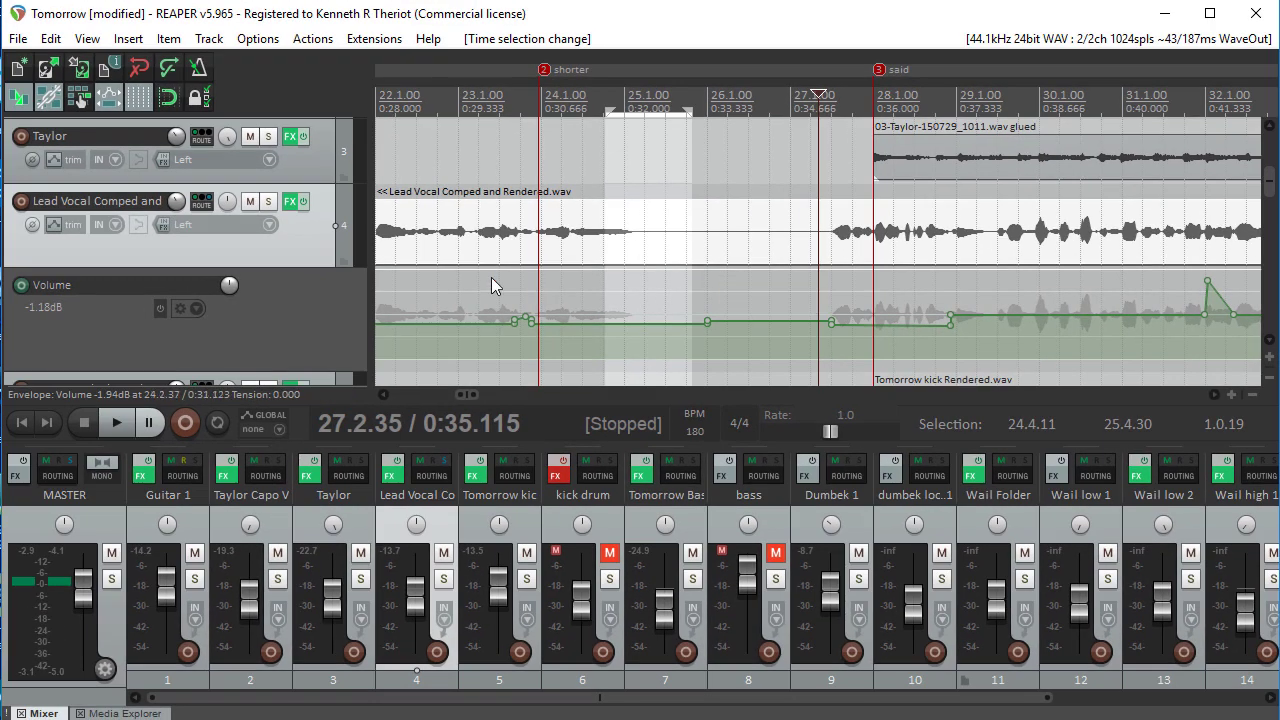
left_click_drag(231, 283, 231, 300)
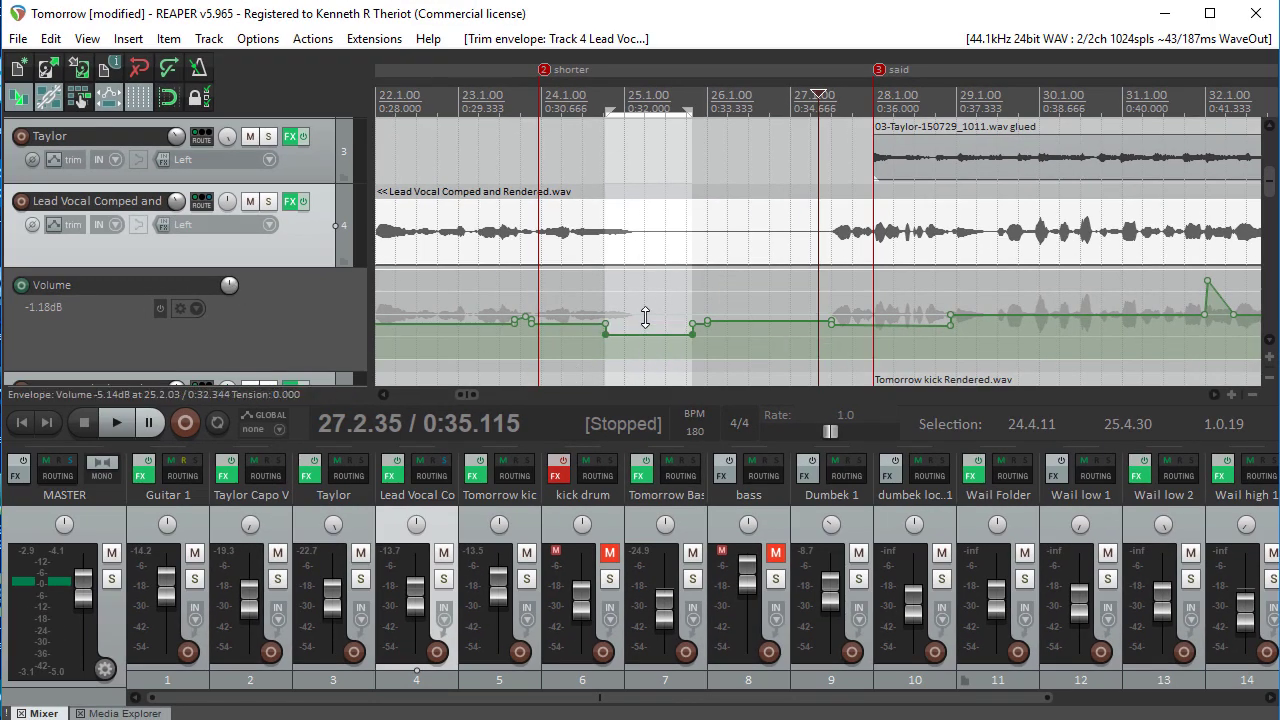
key("ctrl+z")
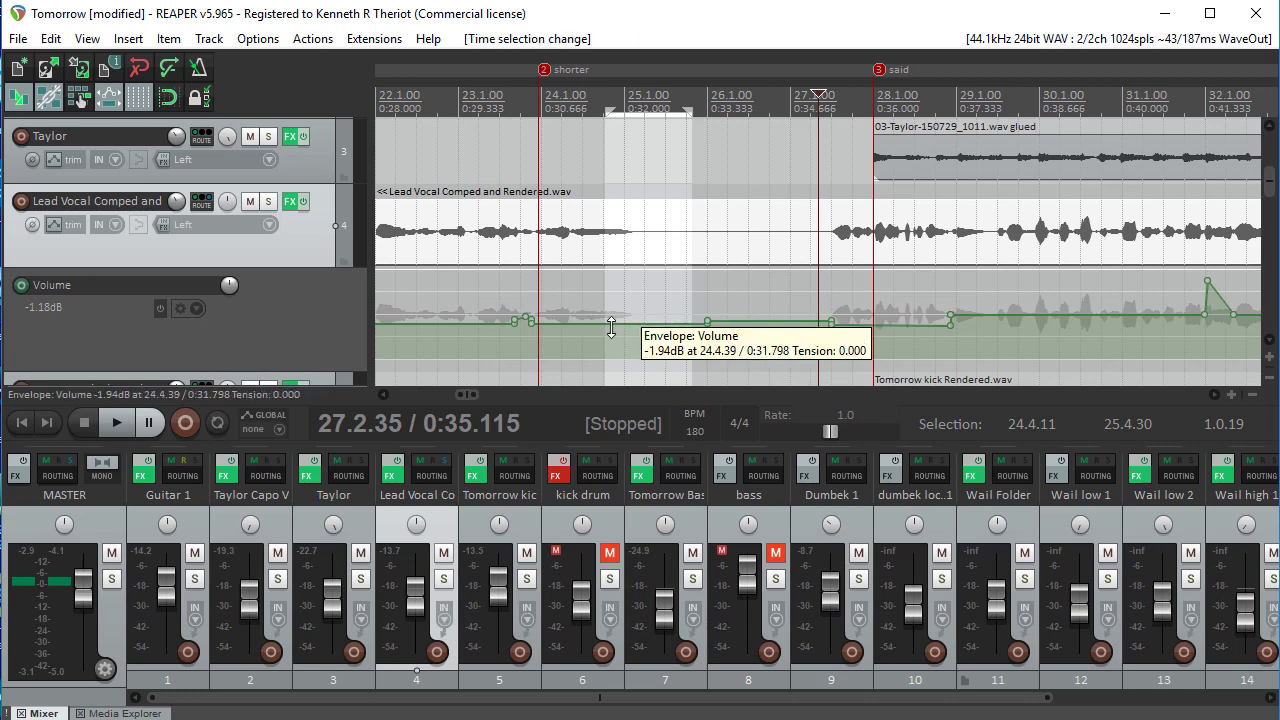
key("shift")
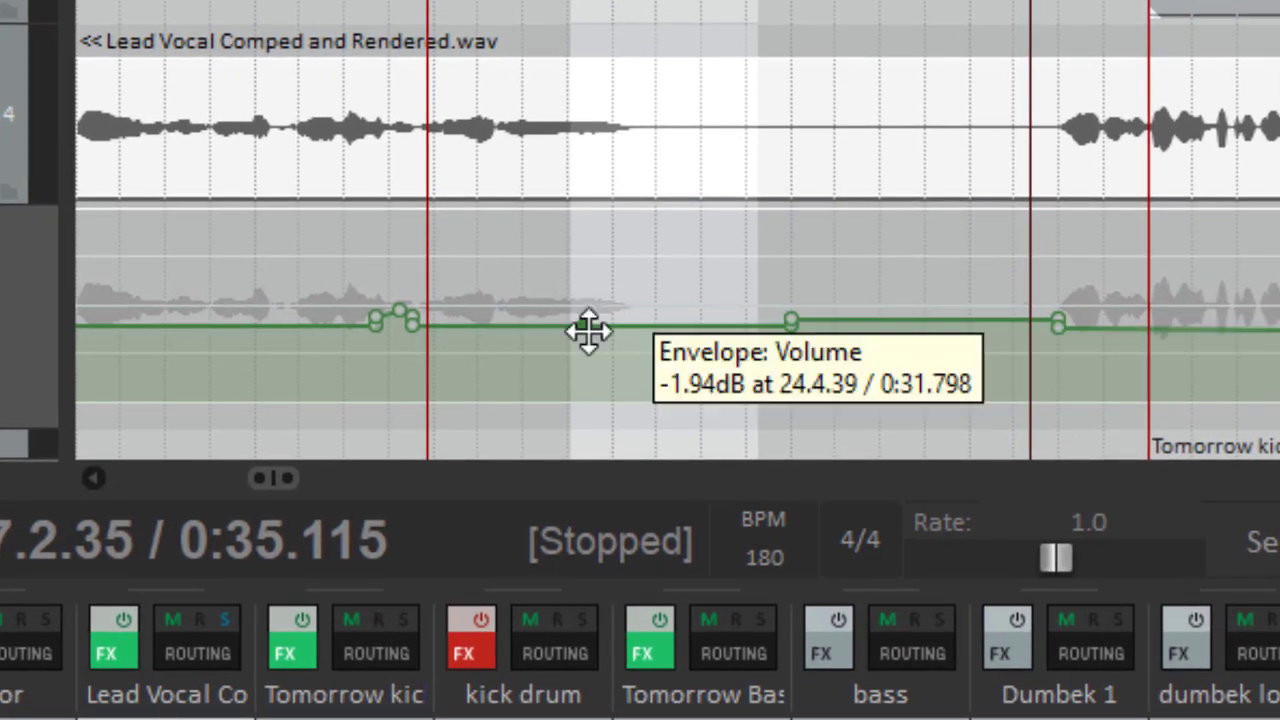
Step: Add three volume points near bar 24 and raise the middle one to about +1.06dB
left_click(586, 328, "shift")
left_click(606, 325, "shift")
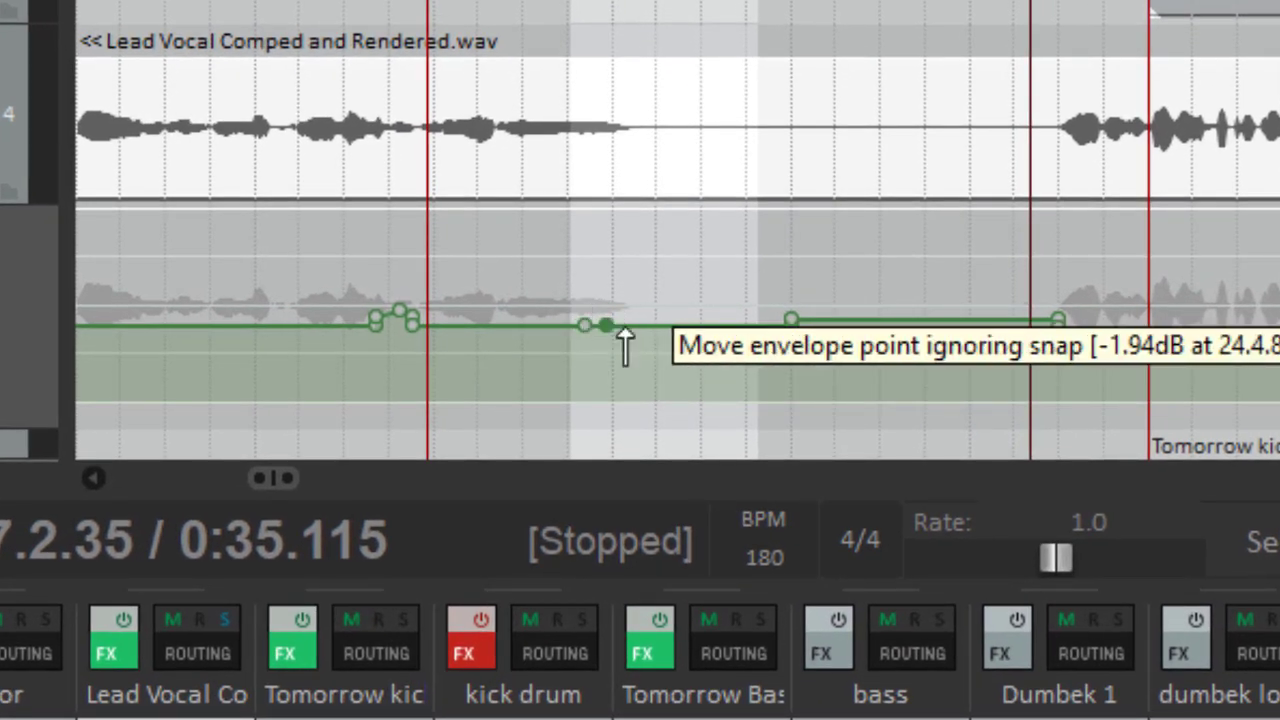
left_click(712, 326, "shift")
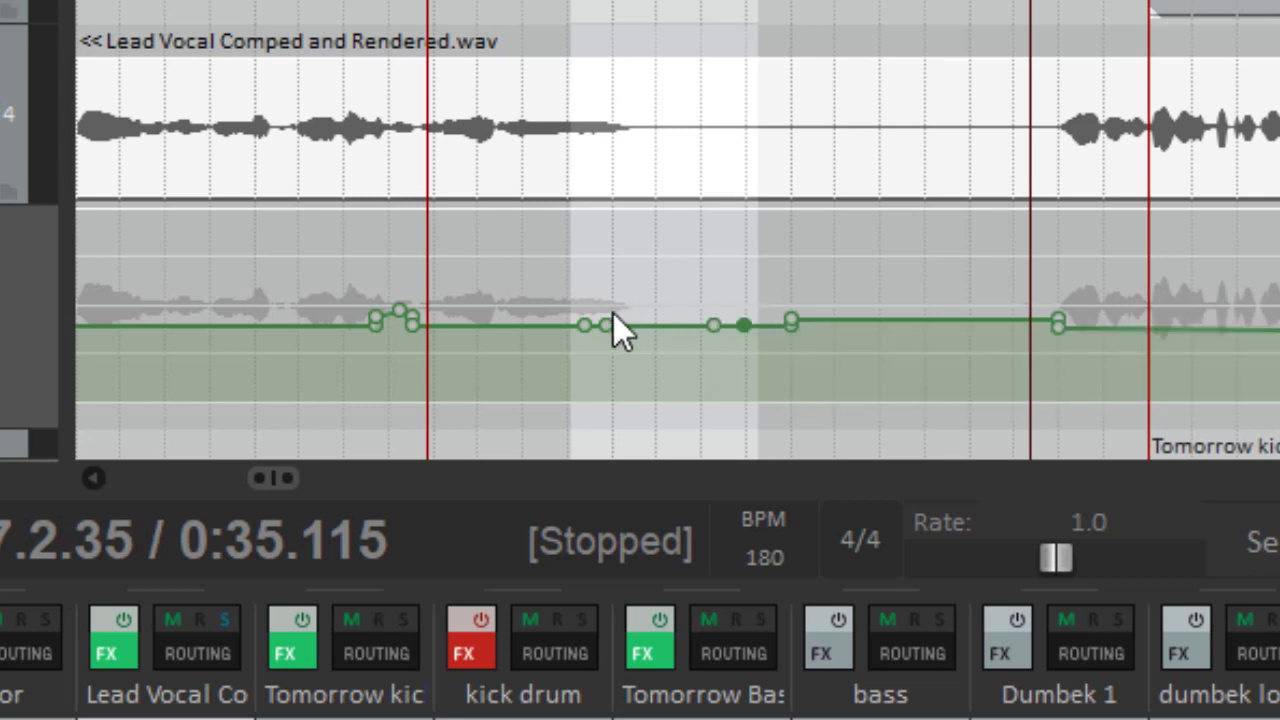
left_click_drag(606, 325, 613, 252)
Step: Add a point after the peak and pull it down into a deep dip
left_click(668, 310)
left_click(667, 310, "shift")
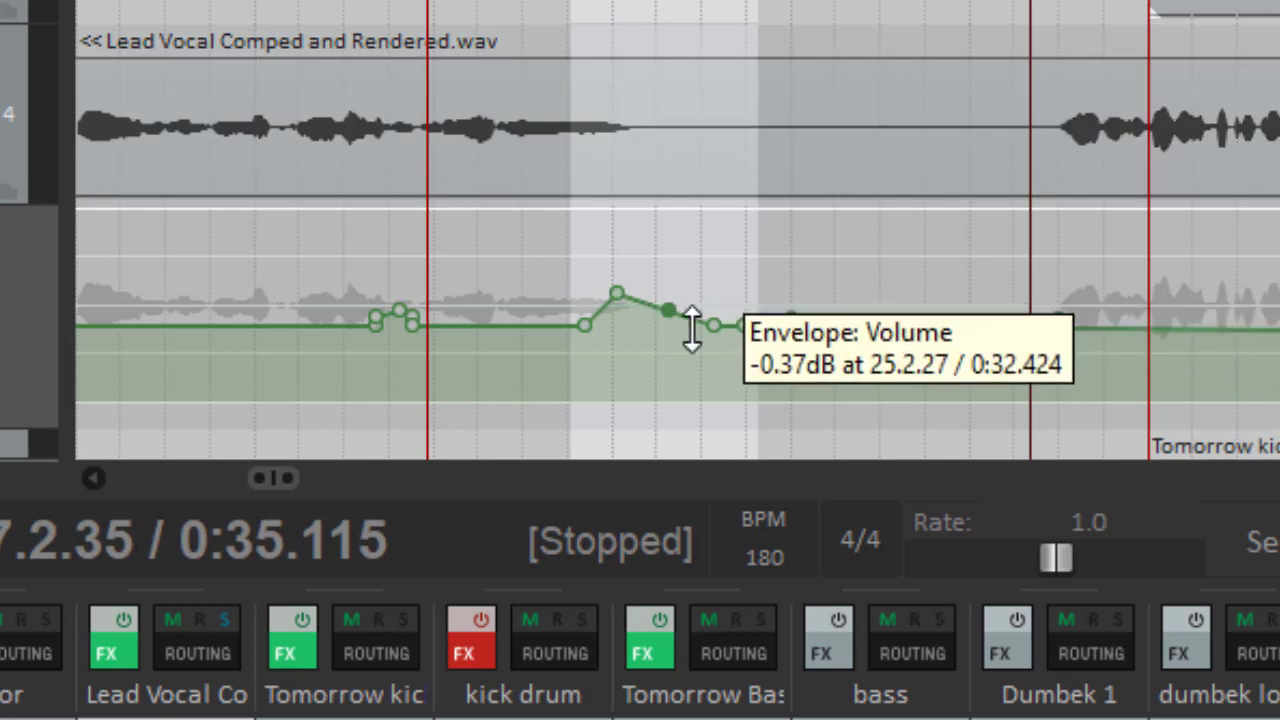
left_click_drag(666, 310, 664, 518)
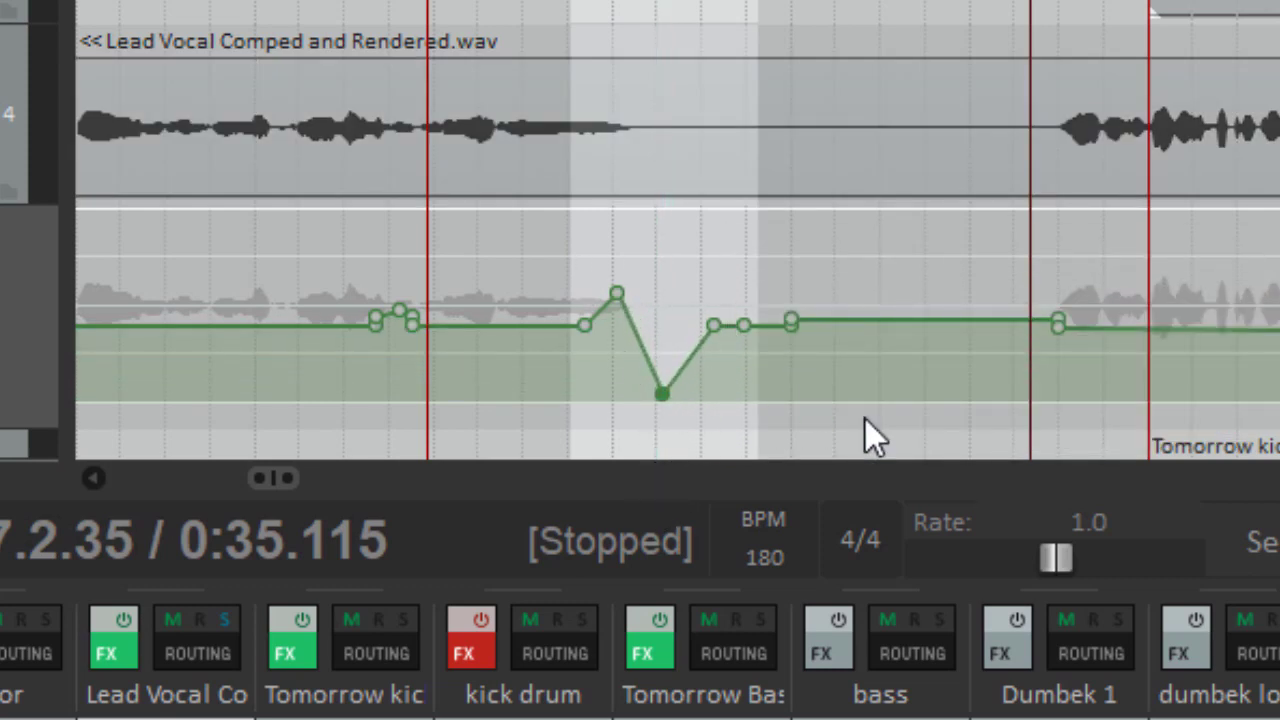
Step: Clear the time selection and move the play position to 0:27.969
left_click(935, 245)
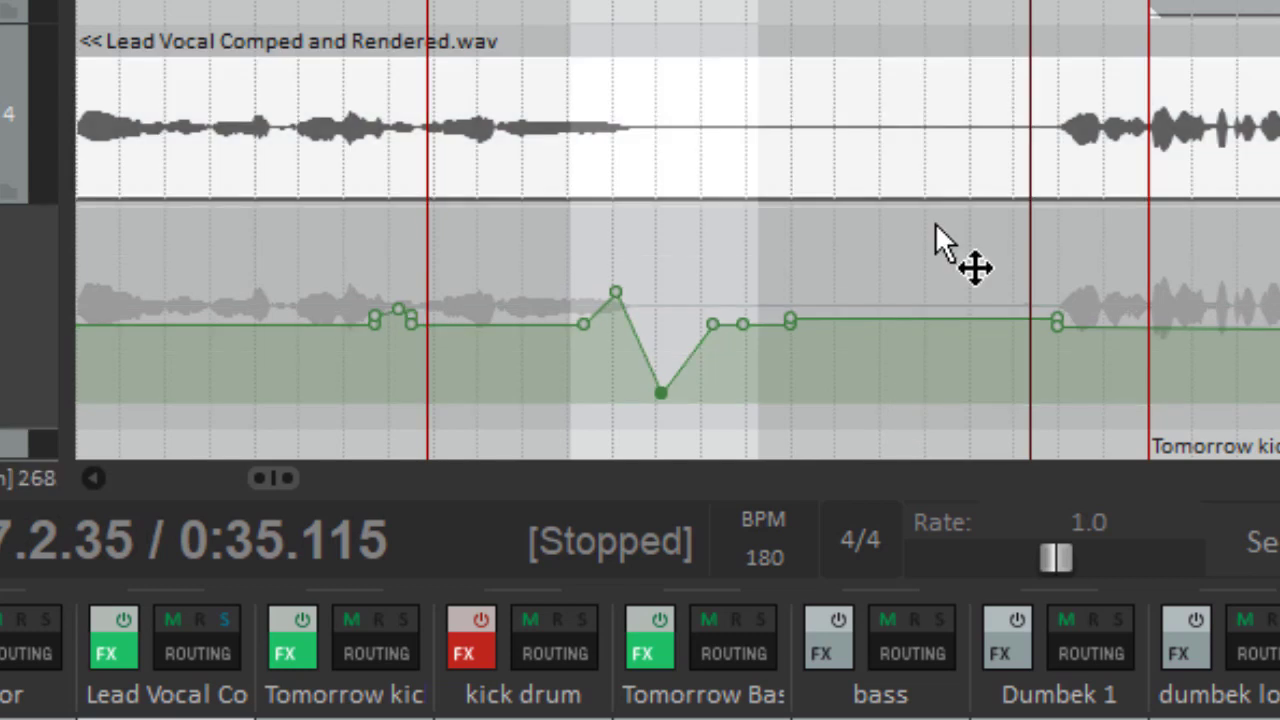
left_click(891, 285)
scroll(826, 248, "down", 1)
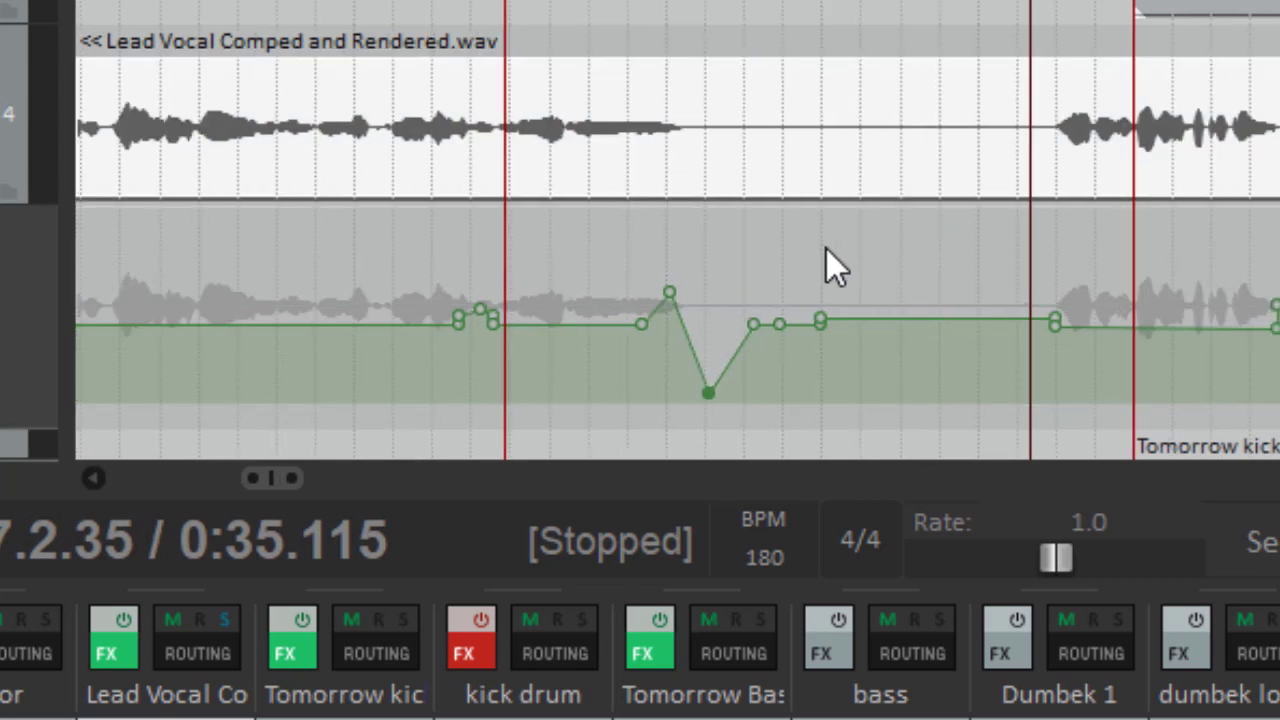
left_click(191, 214)
scroll(476, 266, "up", 4)
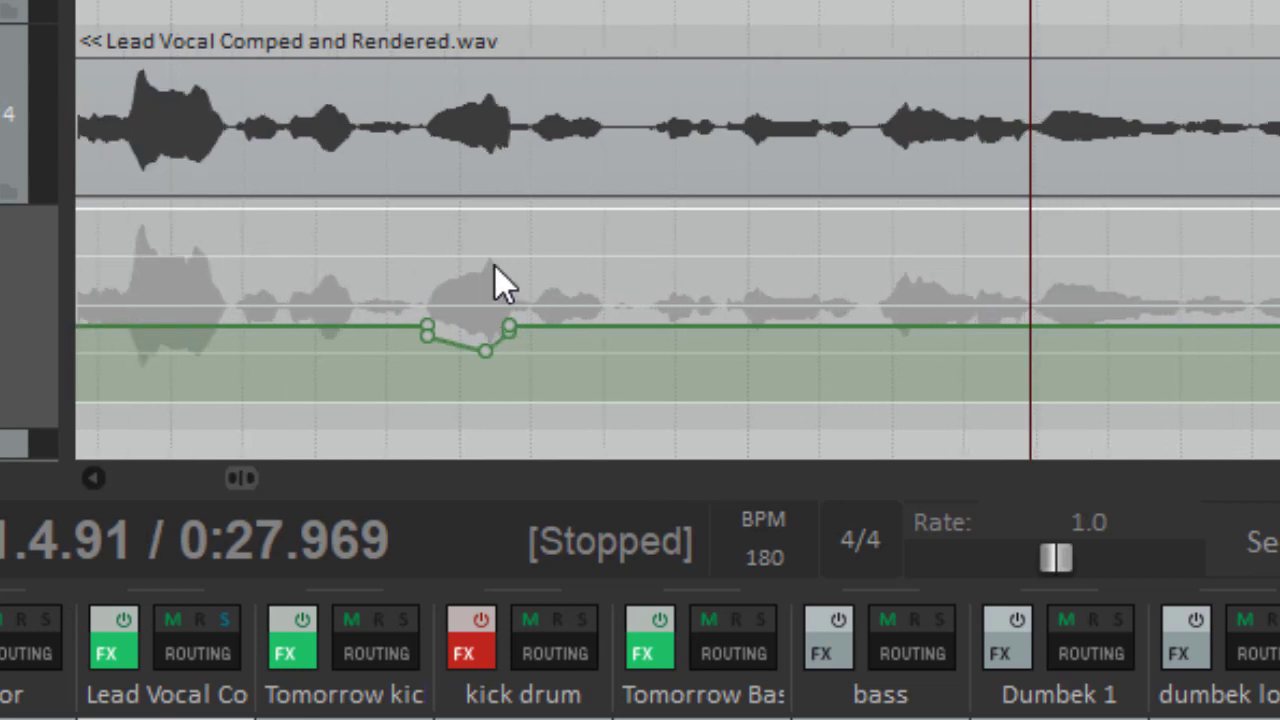
Step: Set the play position to 0:26.182 and pull the envelope down over a short range after it
left_click(644, 212)
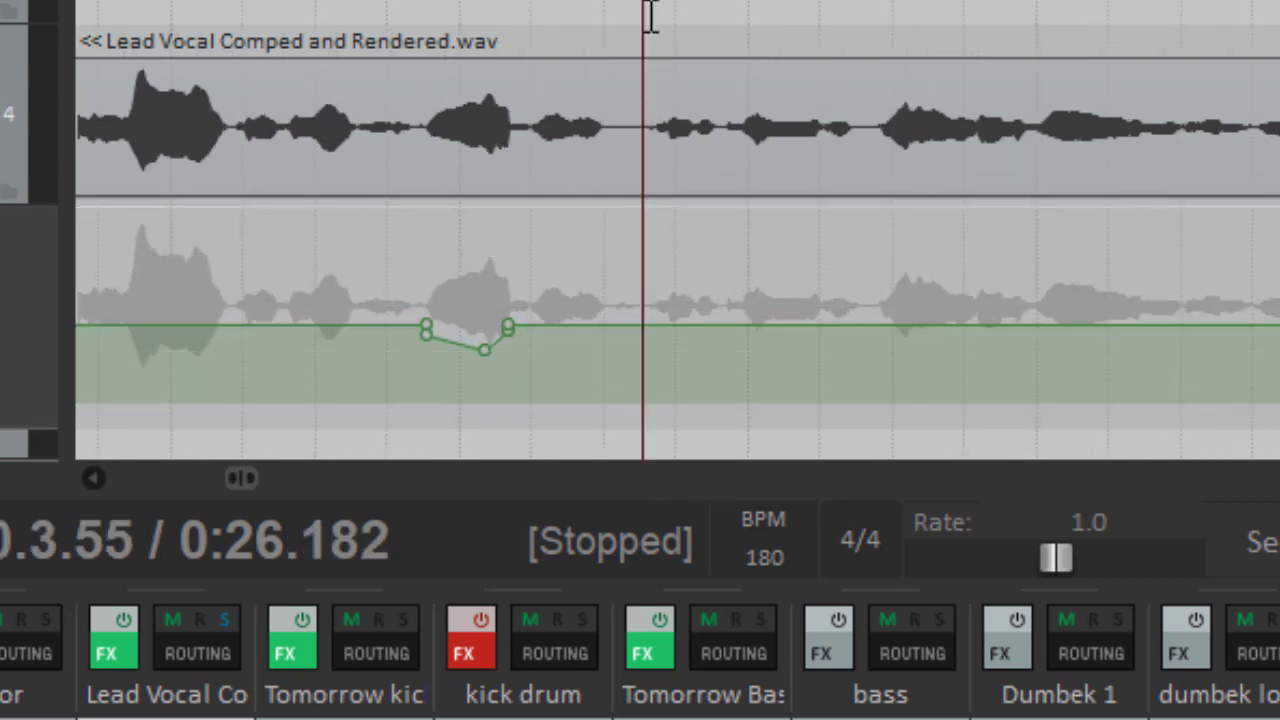
left_click_drag(651, 17, 730, 30)
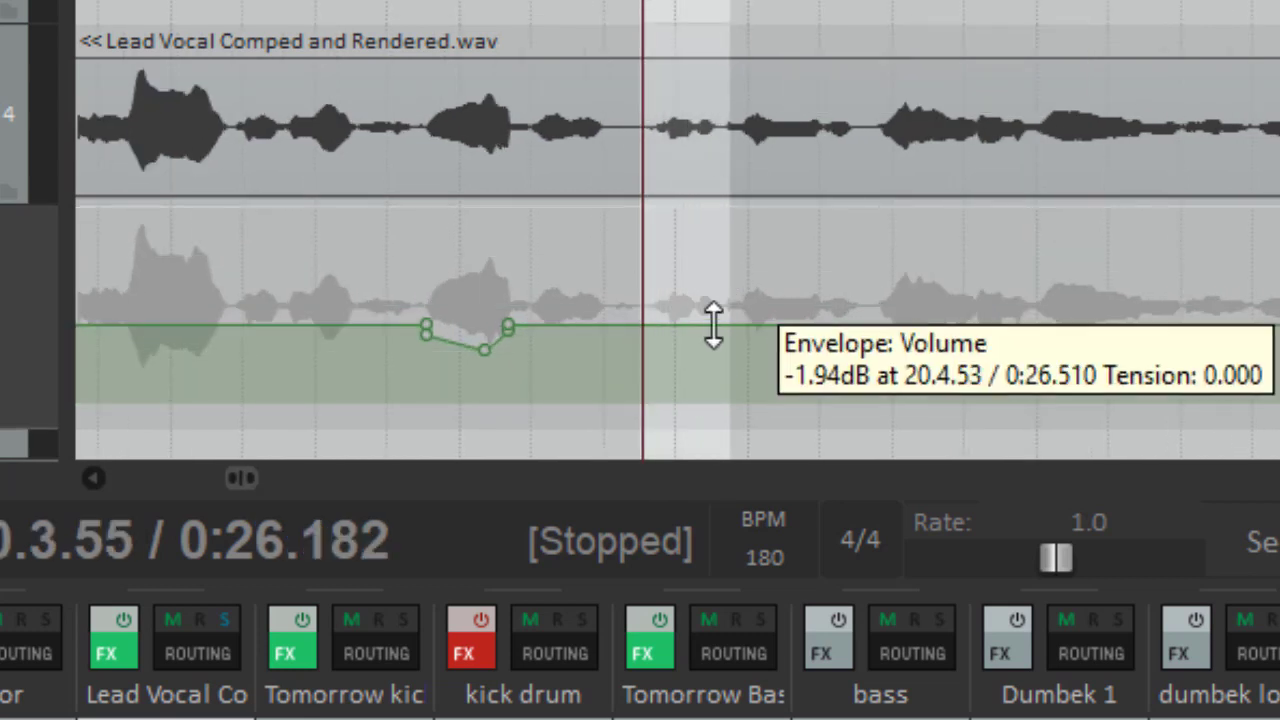
mouse_move(686, 326)
left_mouse_down()
mouse_move(686, 338)
mouse_move(686, 263)
mouse_move(686, 309)
left_mouse_up()
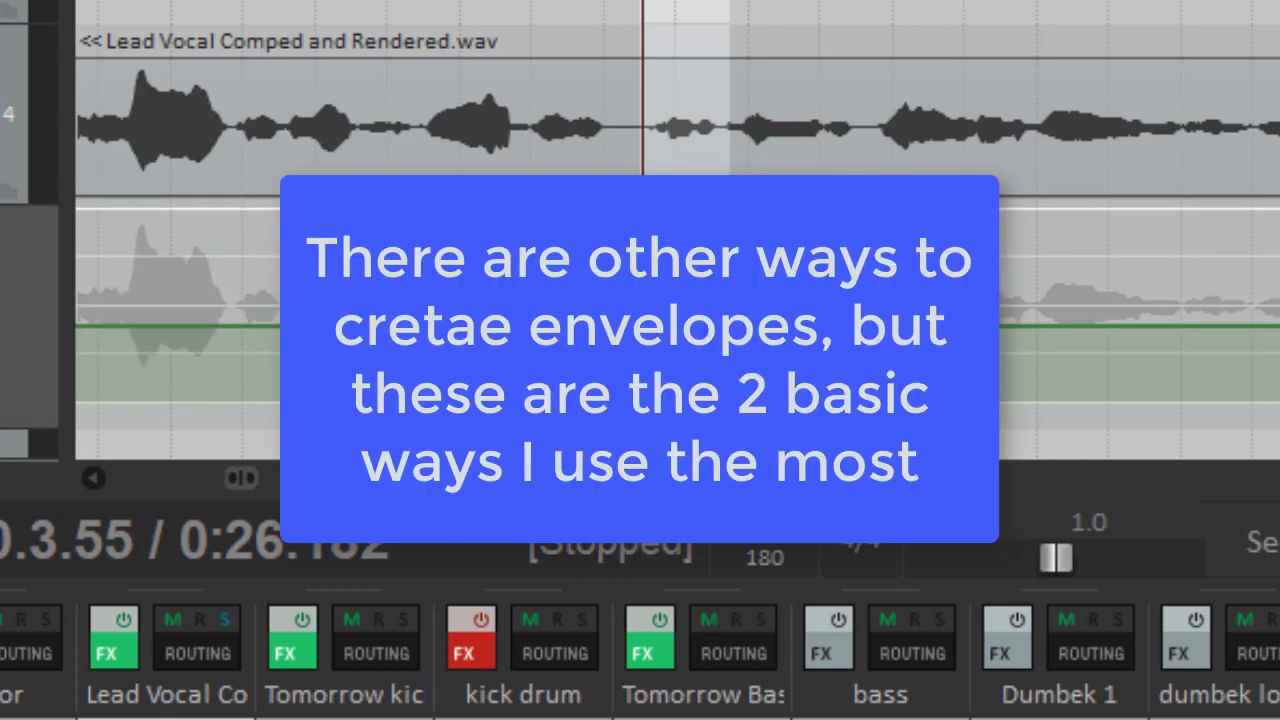
scroll(506, 219, "down", 3)
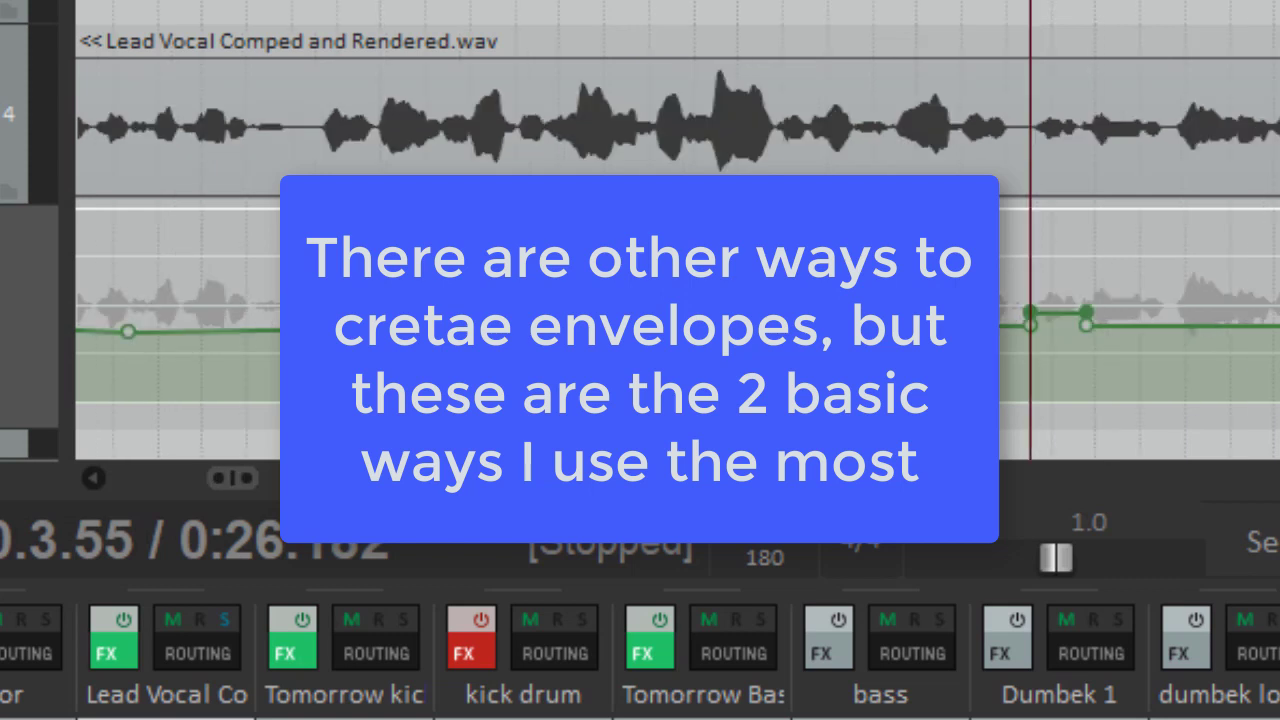